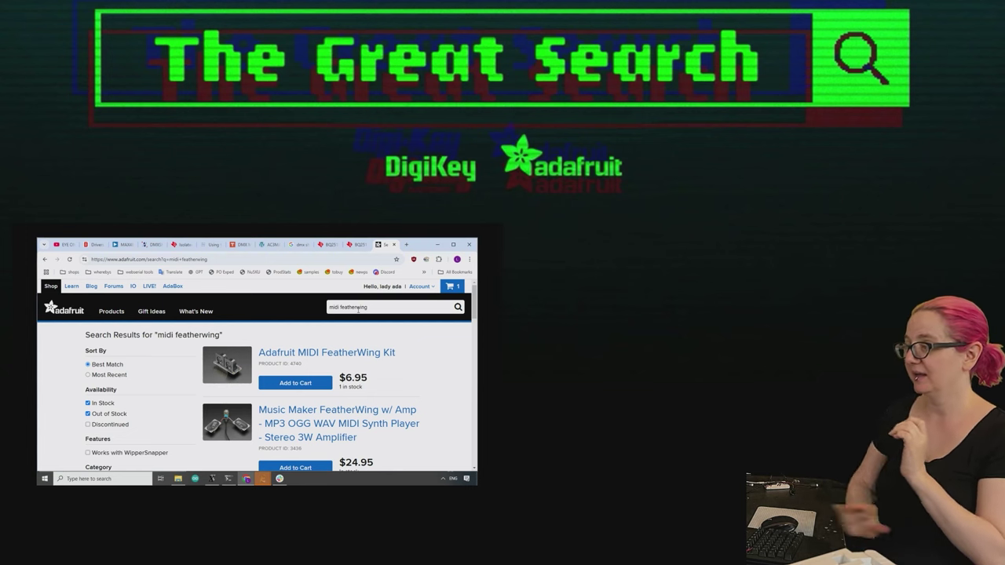
# - Open the product page of the Adafruit MIDI FeatherWing Kit from the search results
pyautogui.click(325, 355)
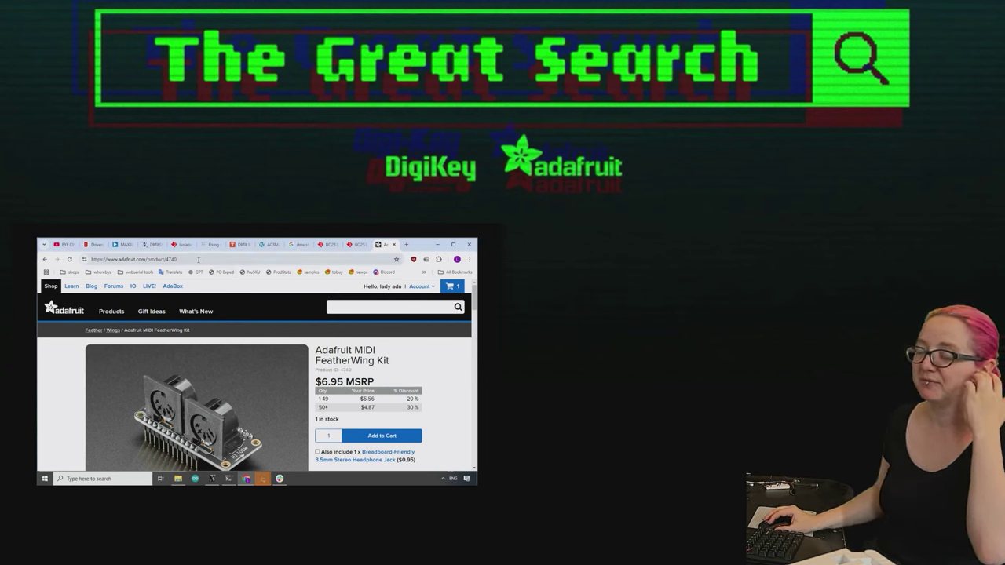
# - Close the EYE ON NPI video about MaxLinear RS-485 transceivers and show the Analog Devices MAX485 product page
pyautogui.click(97, 247)
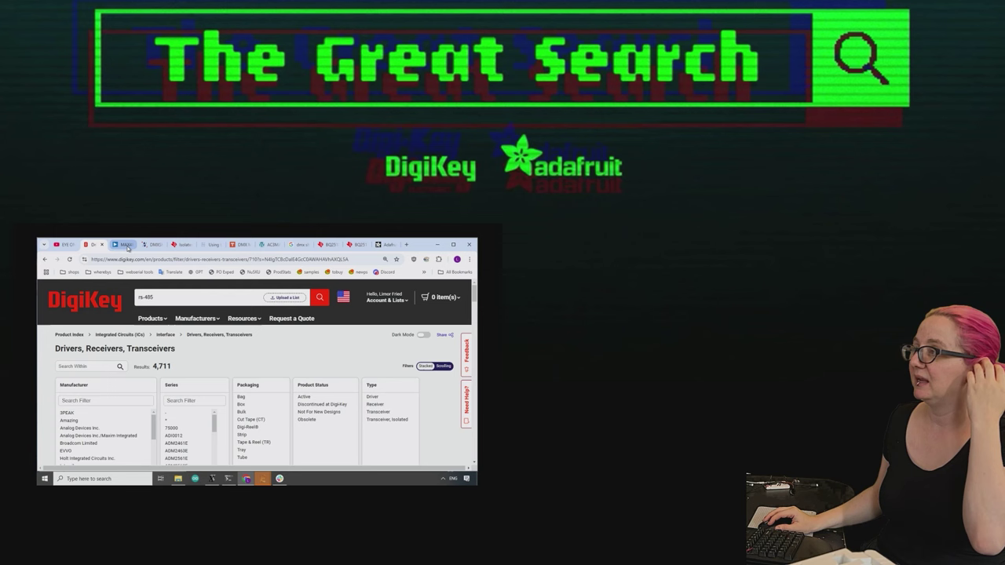
pyautogui.click(63, 244)
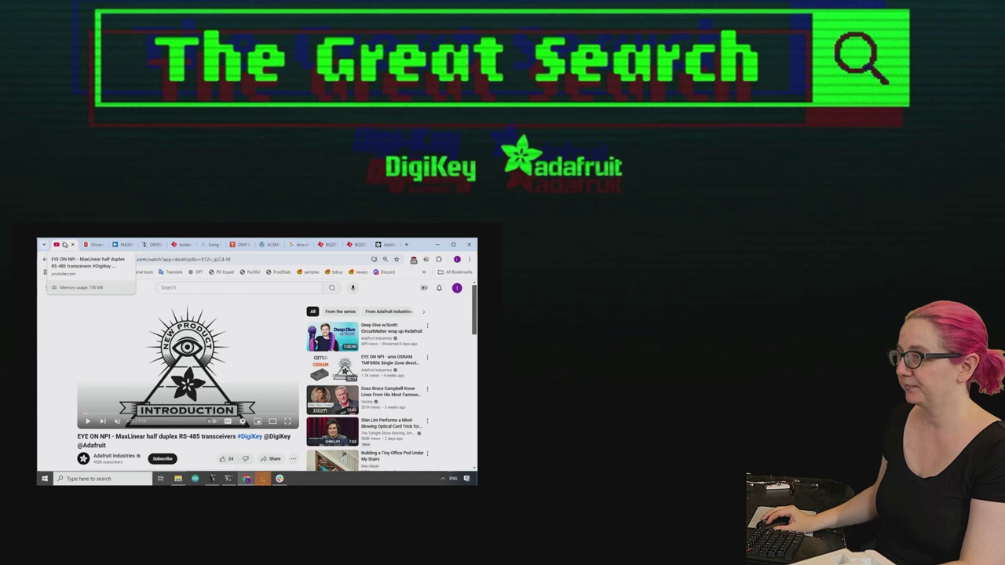
pyautogui.click(73, 245)
pyautogui.click(94, 244)
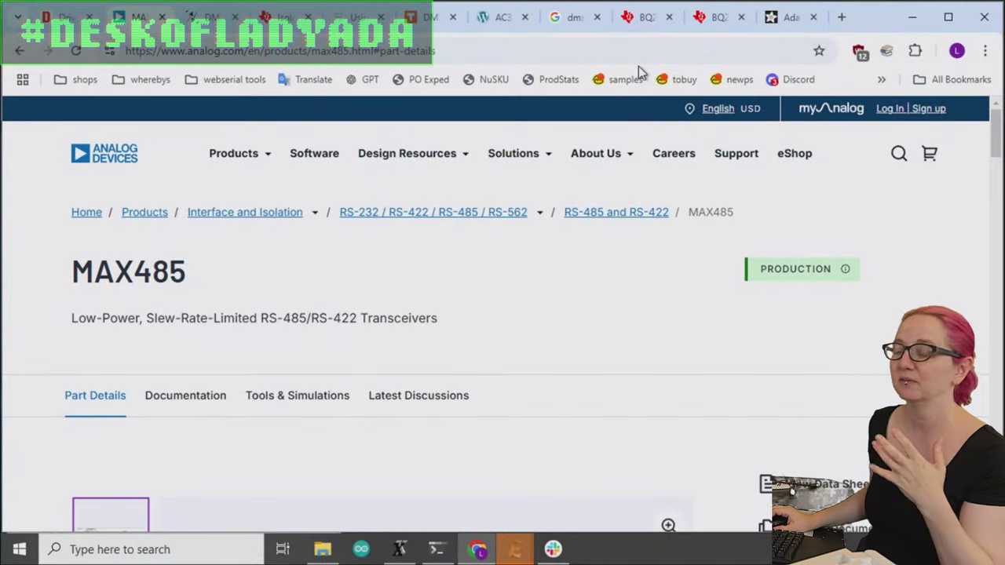
# - View the TinkerKit DMX Master Shield photo on its archived Wayback Machine page
pyautogui.click(442, 23)
pyautogui.scroll(1, 595, 408)
pyautogui.scroll(-1, 595, 408)
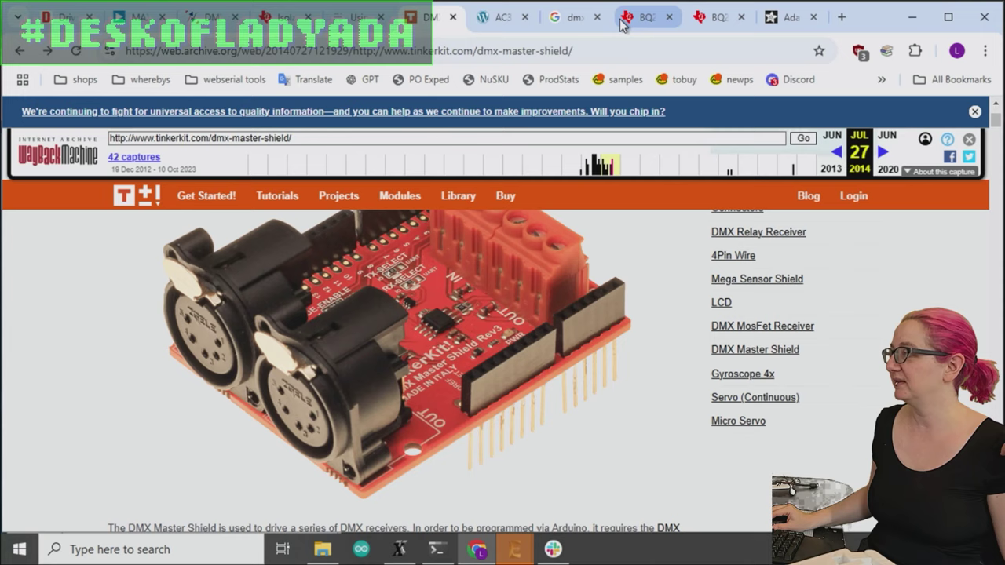
# - Examine the AC3MAH-AU-PRE.pdf connector drawing, then close it and return to the TinkerKit DMX Master Shield page
pyautogui.click(486, 20)
pyautogui.scroll(3, 530, 291)
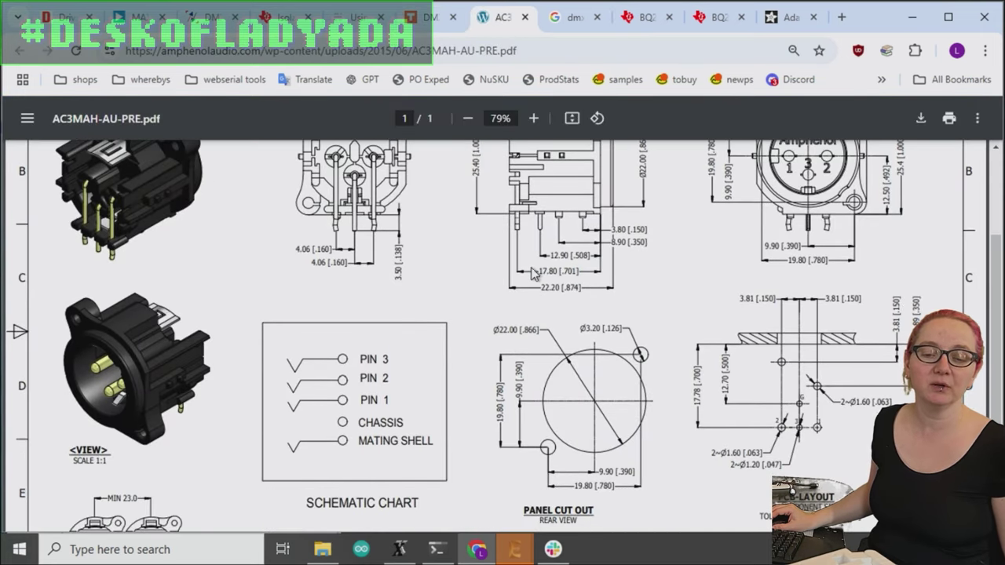
pyautogui.scroll(-1, 534, 275)
pyautogui.scroll(3, 533, 271)
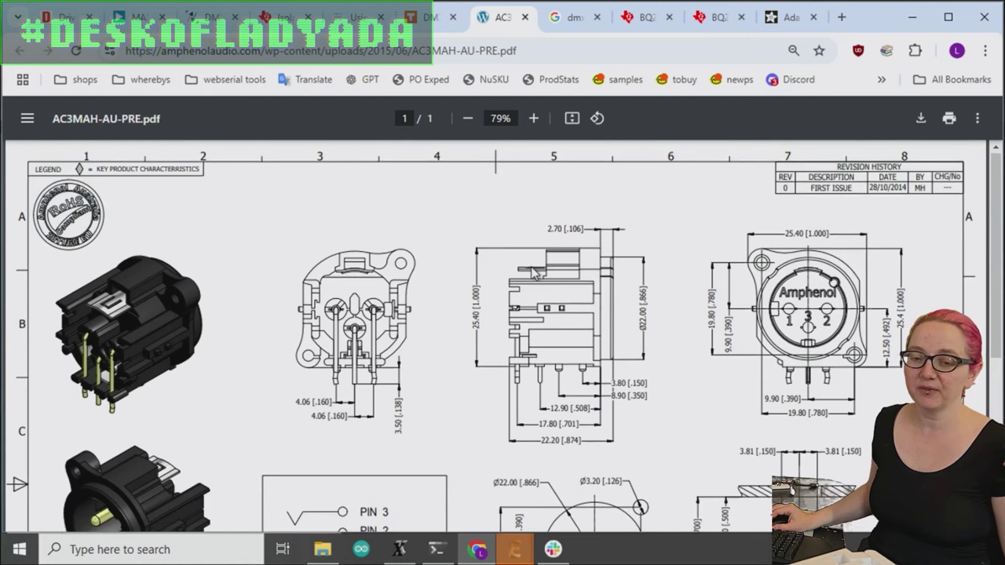
pyautogui.click(525, 17)
pyautogui.click(434, 20)
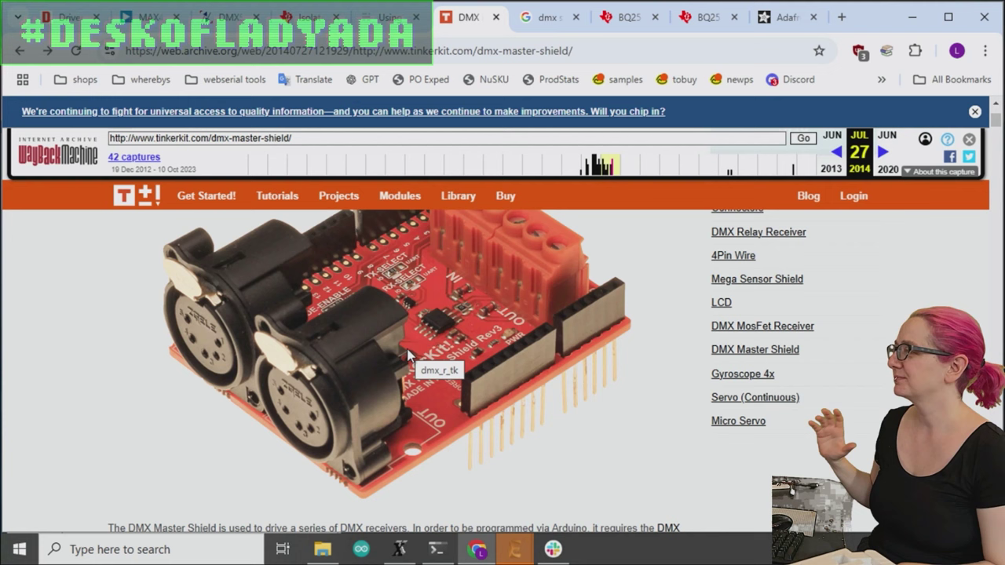
# - Look through the "dmx shield" image results and preview the DFRobot Arduino DMX Shield image showing the underside of the board
pyautogui.click(550, 21)
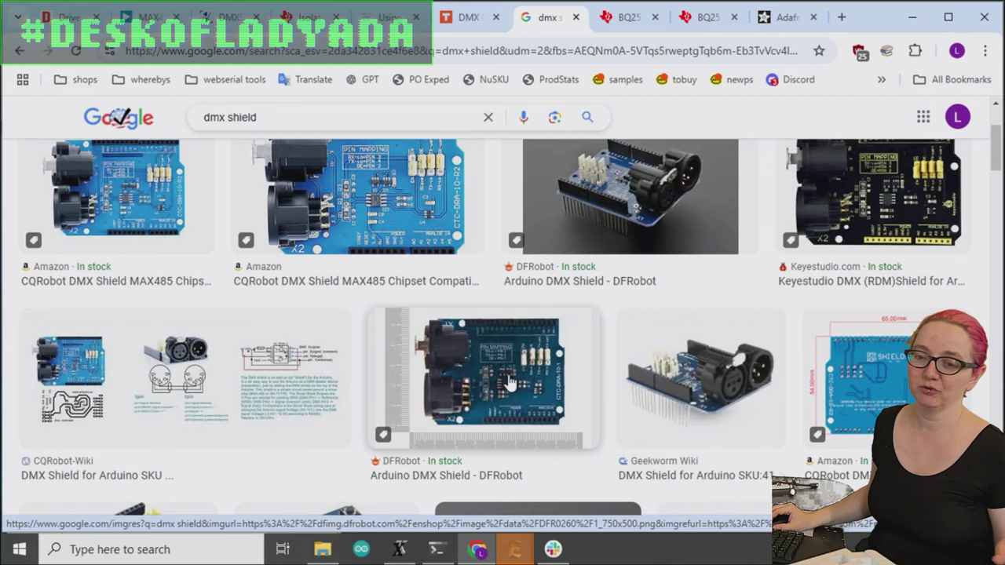
pyautogui.scroll(2, 471, 361)
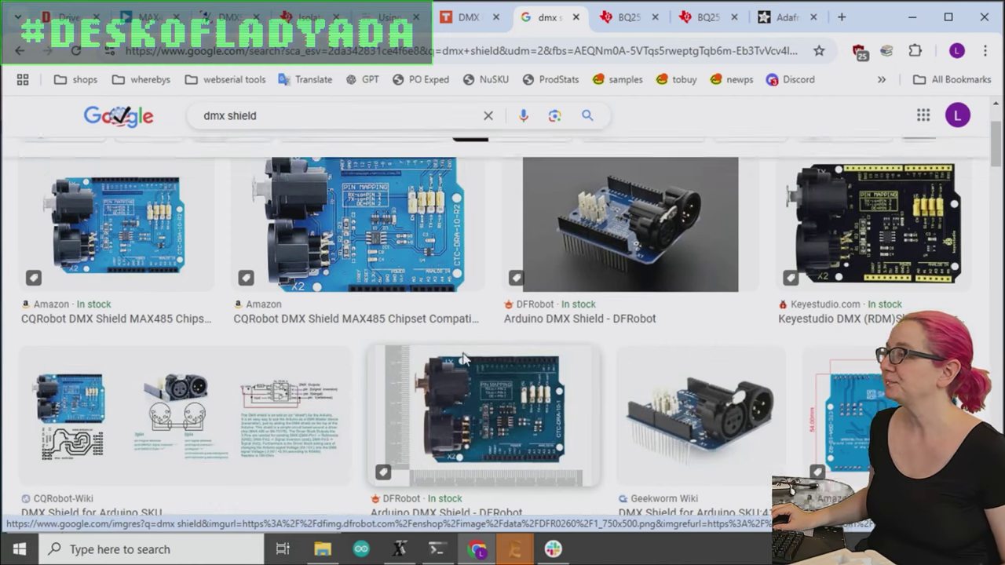
pyautogui.scroll(-4, 466, 358)
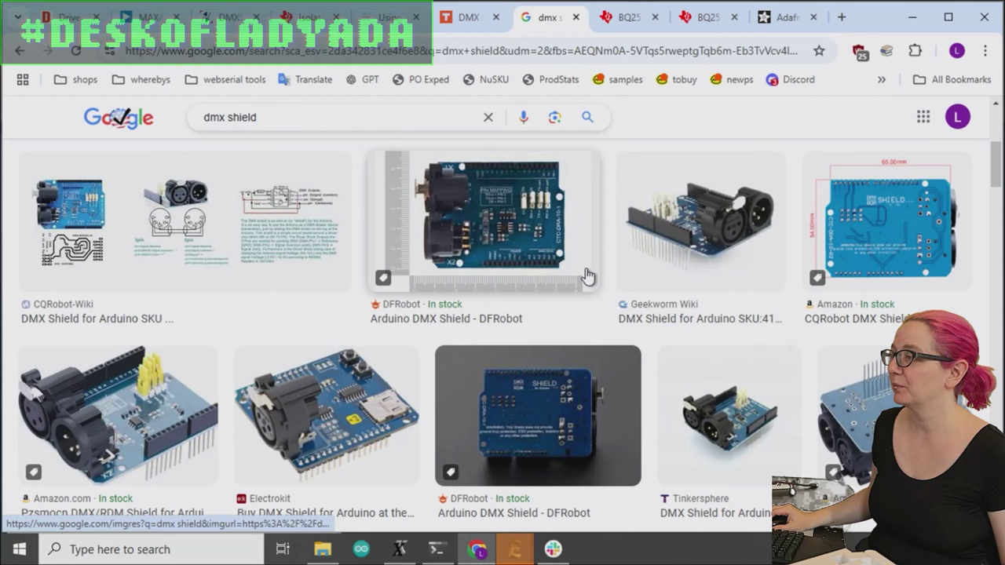
pyautogui.click(546, 413)
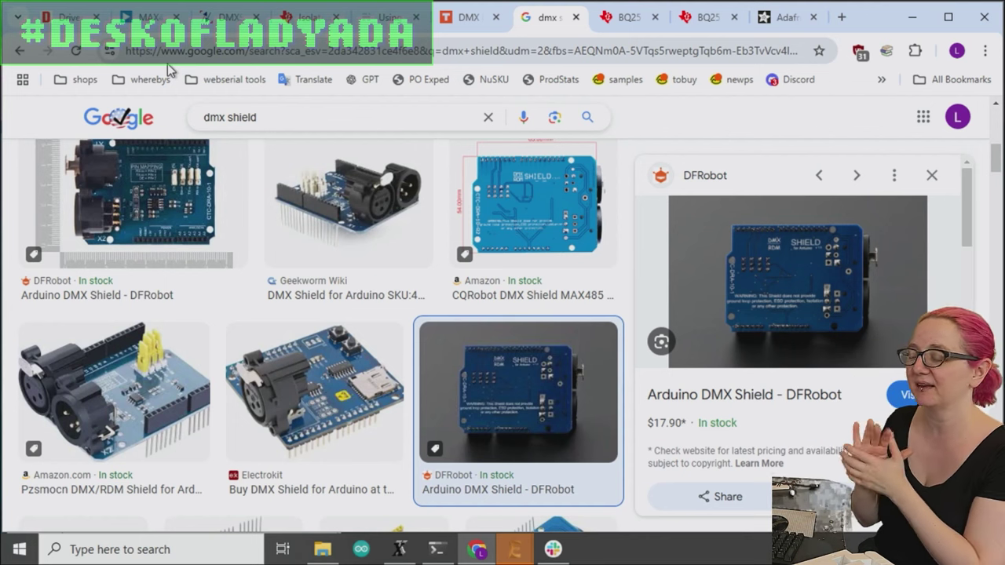
# - Search DigiKey for "rs-485" and open the Drivers, Receivers, Transceivers category
pyautogui.click(69, 17)
pyautogui.click(647, 143)
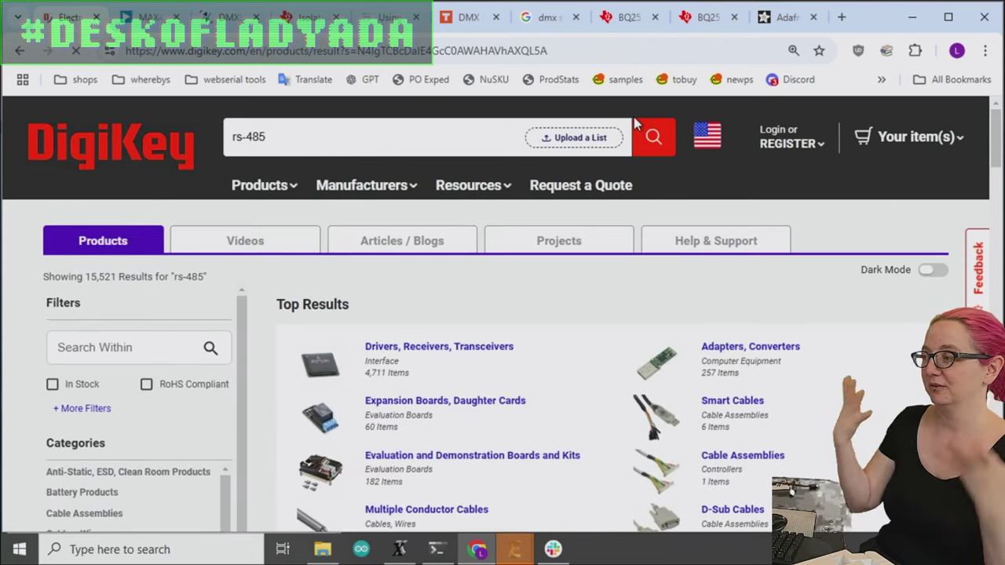
pyautogui.click(475, 350)
# - Examine the available filters and the listed RS-485 parts with their manufacturers, stock and prices
pyautogui.scroll(-3, 811, 275)
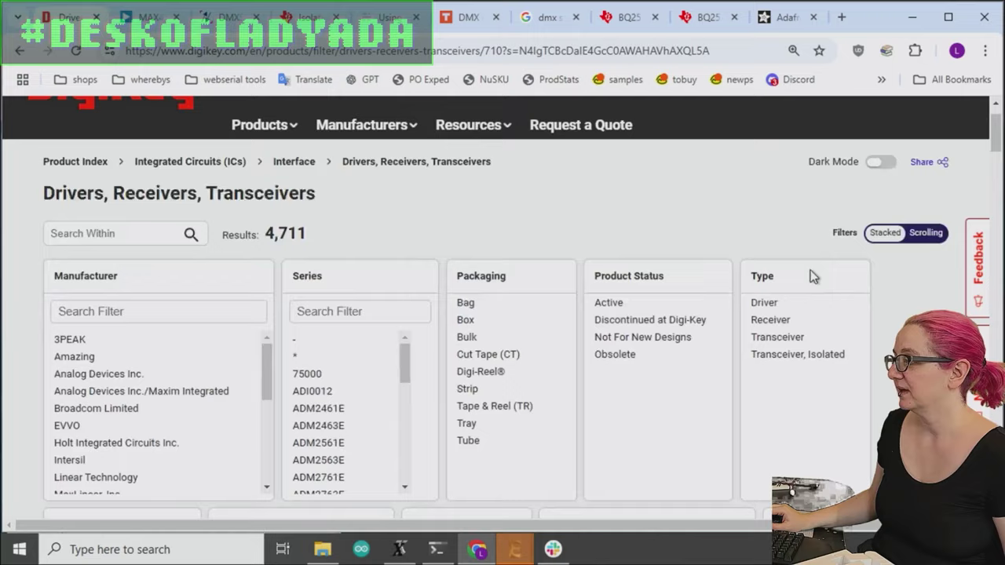
pyautogui.scroll(-12, 817, 271)
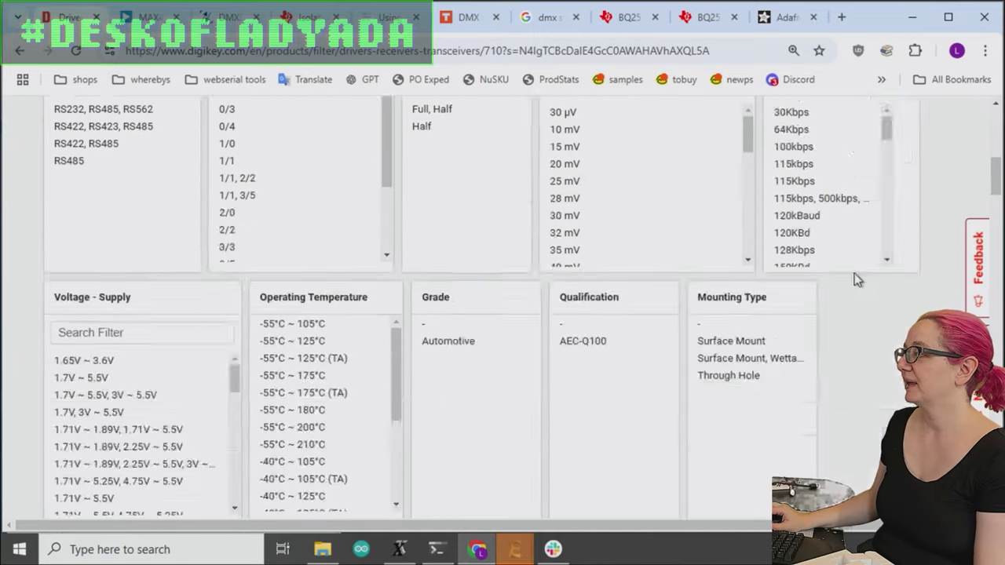
pyautogui.scroll(1, 596, 267)
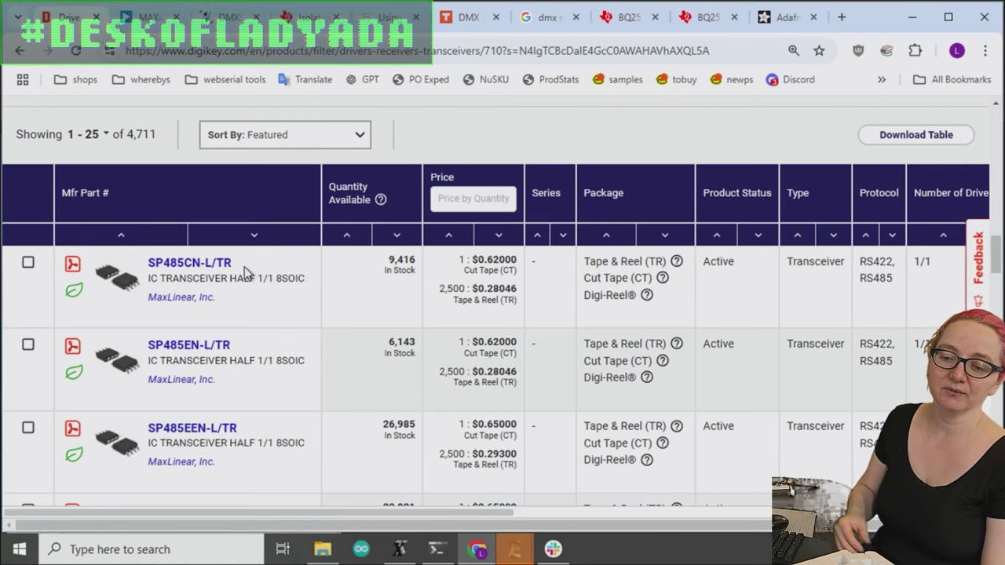
pyautogui.scroll(-3, 246, 279)
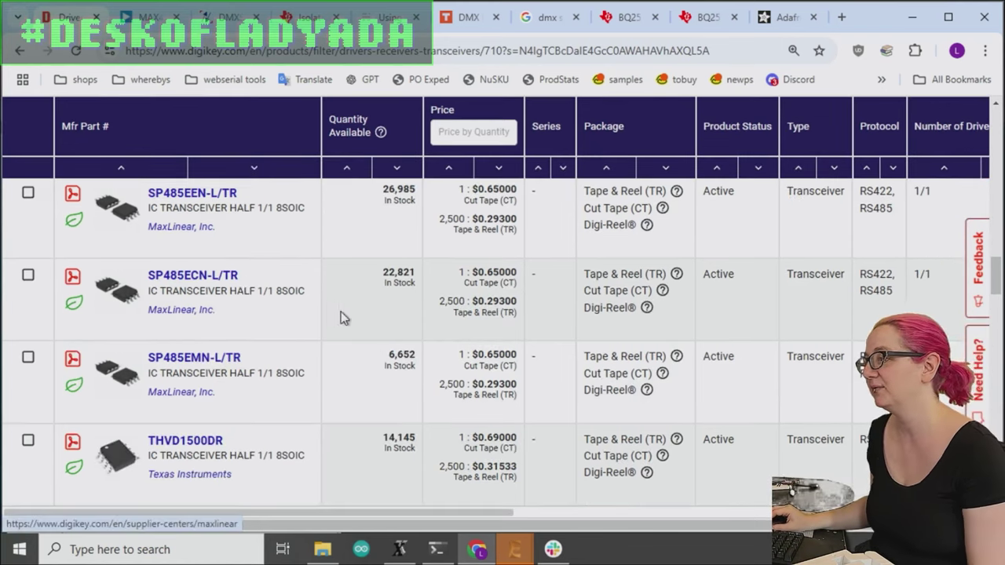
pyautogui.scroll(-2, 353, 313)
pyautogui.scroll(-4, 373, 309)
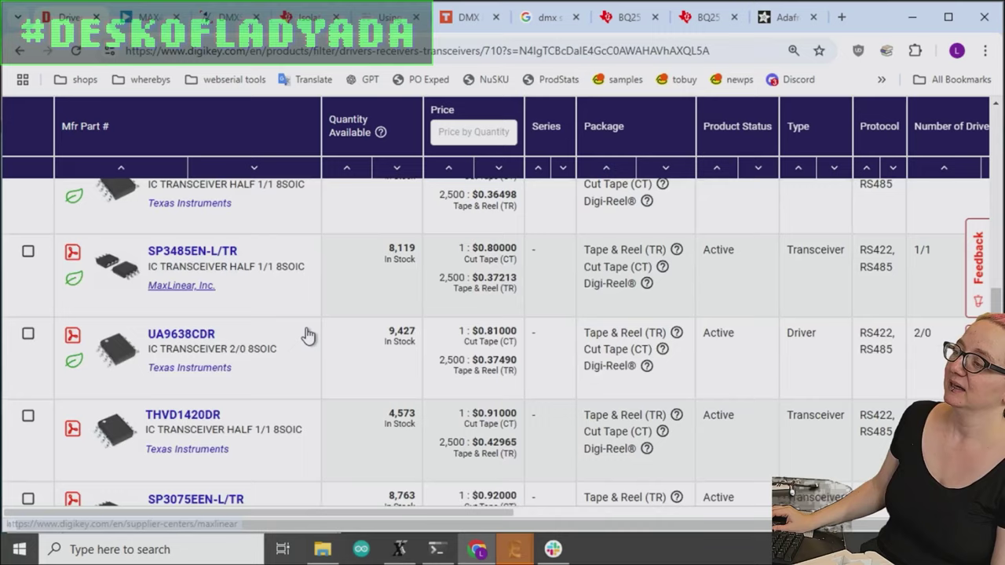
pyautogui.scroll(-6, 325, 426)
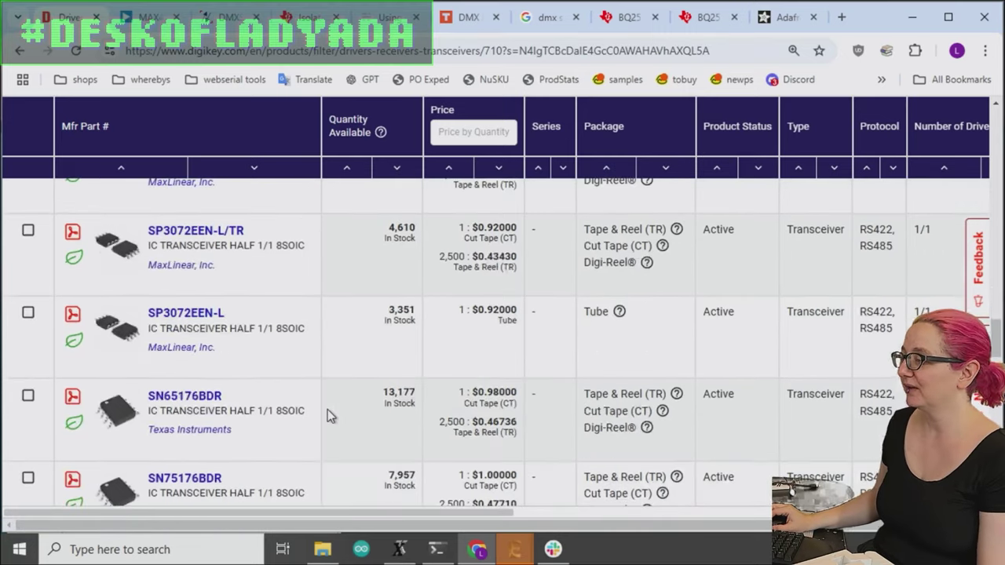
pyautogui.scroll(-2, 339, 399)
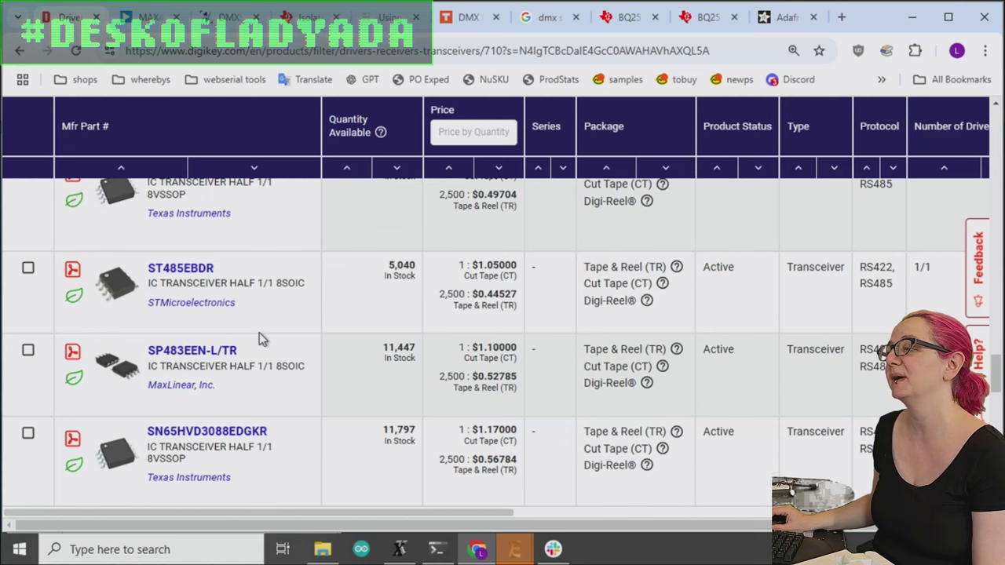
pyautogui.scroll(-5, 315, 370)
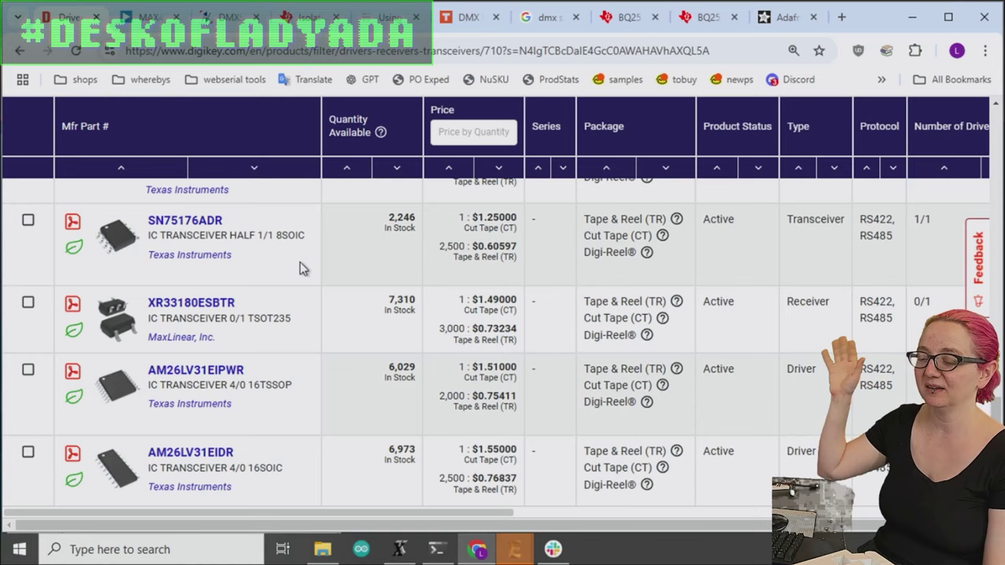
pyautogui.scroll(-3, 300, 262)
# - Filter the RS-485 parts to product status Active
pyautogui.scroll(20, 300, 267)
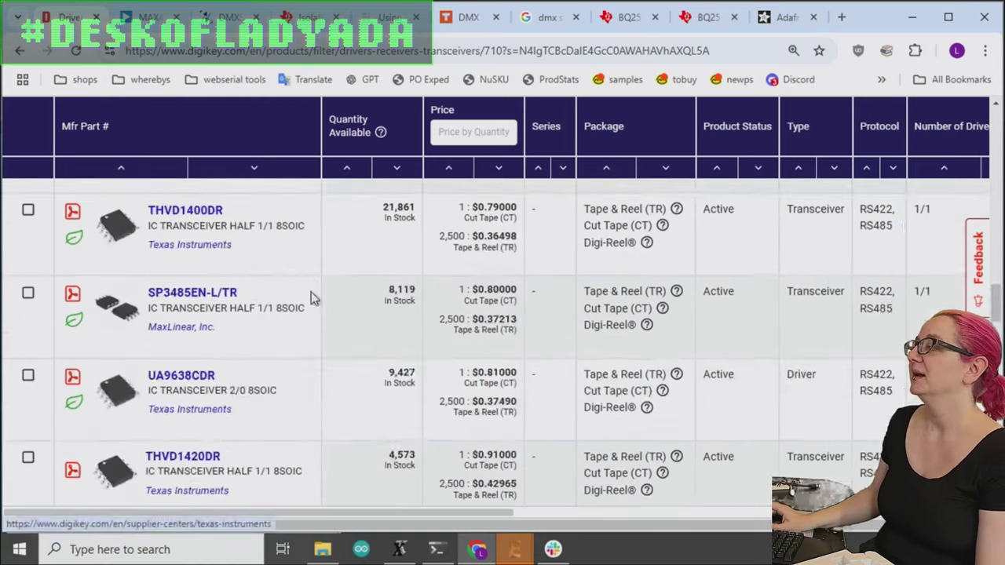
pyautogui.scroll(5, 314, 281)
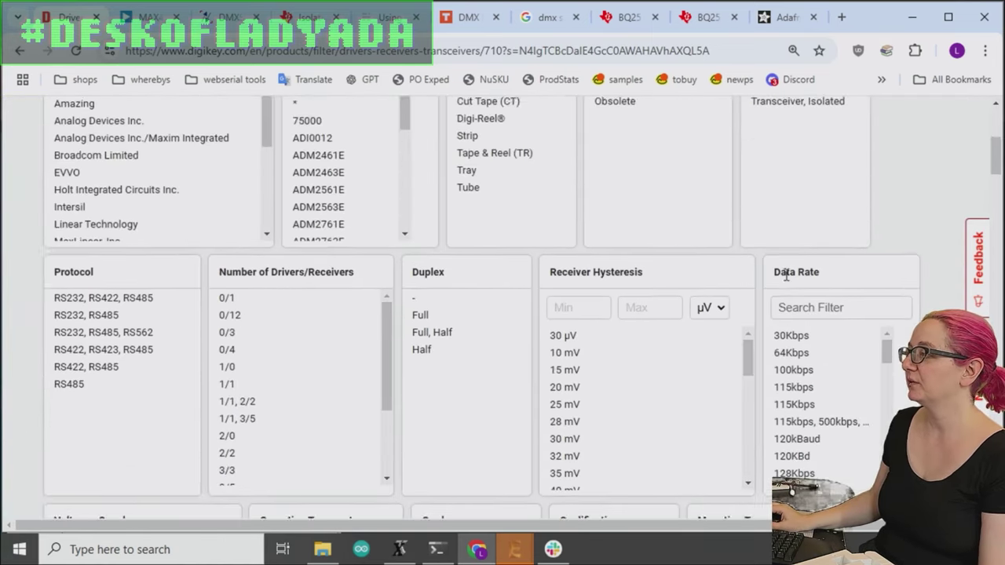
pyautogui.click(641, 286)
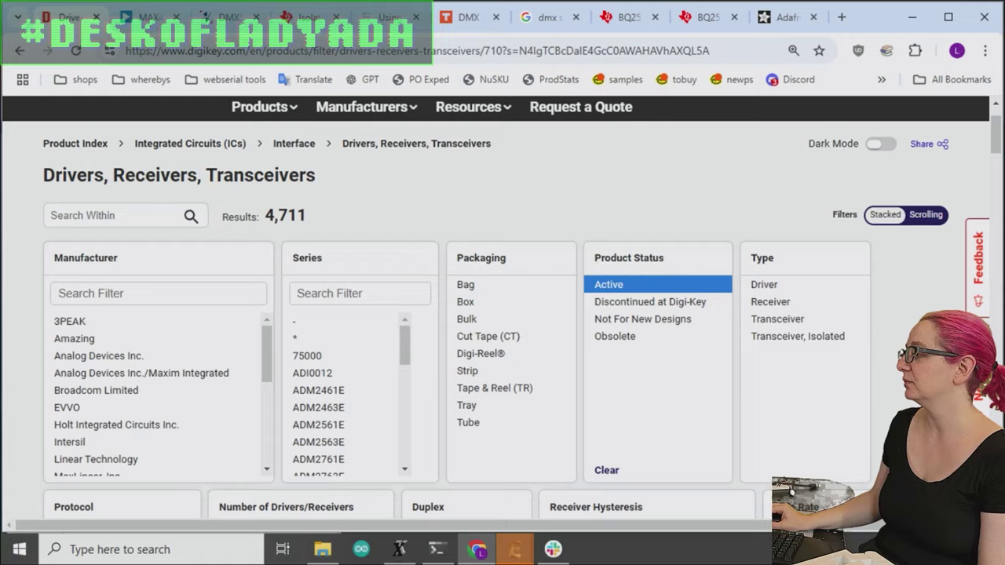
pyautogui.scroll(-10, 904, 325)
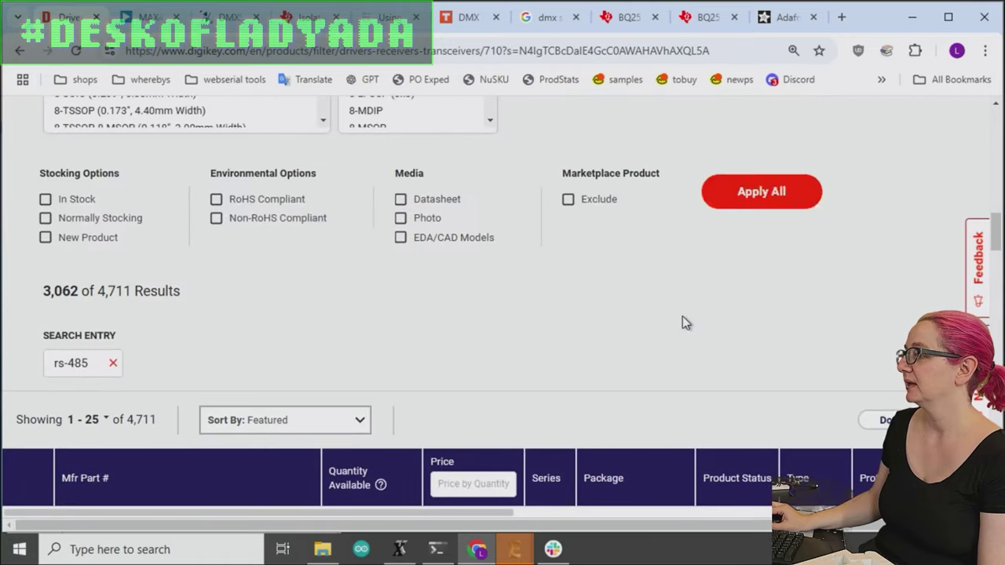
pyautogui.click(744, 194)
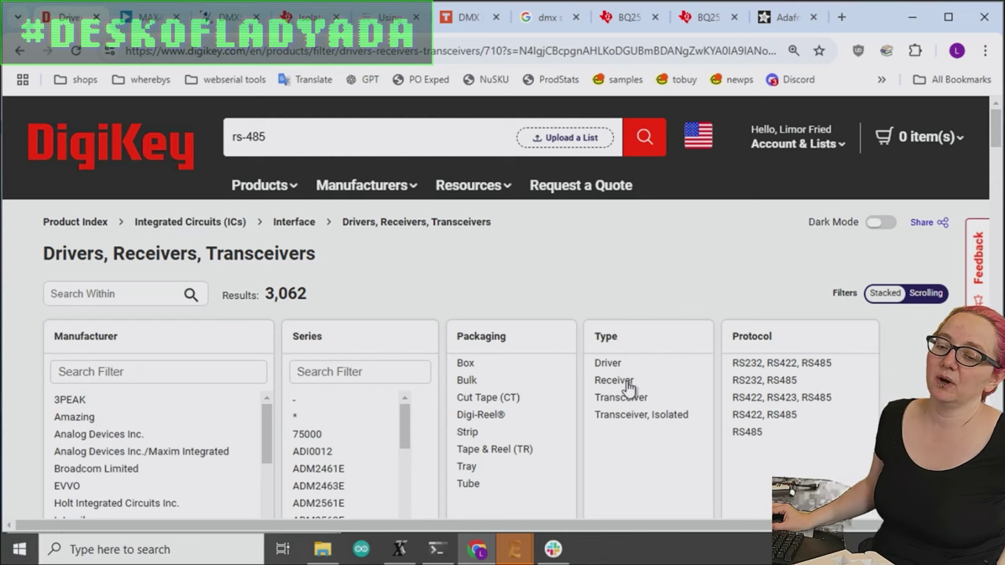
# - Restrict the part type to non-isolated Transceiver and apply the filter
pyautogui.scroll(-1, 721, 263)
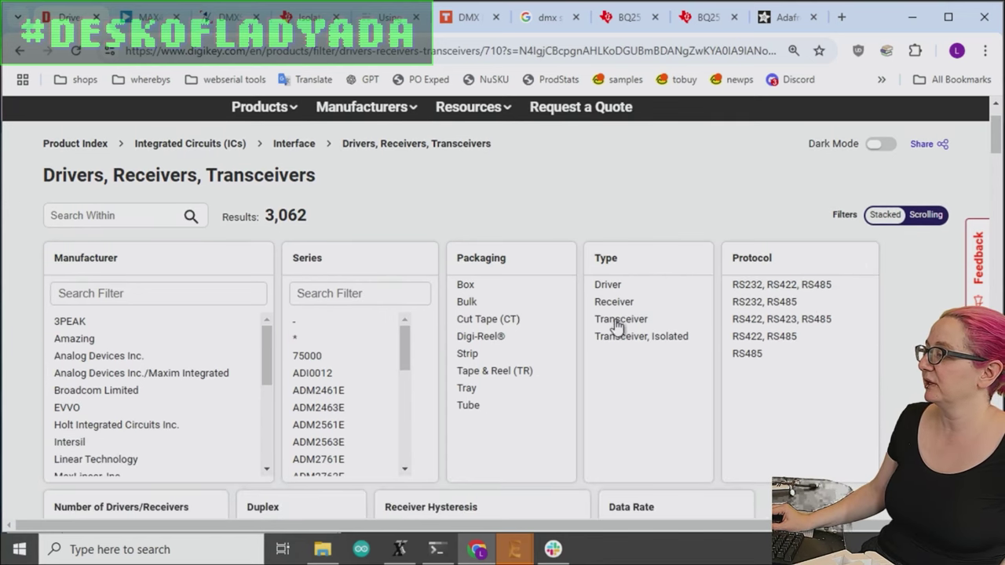
pyautogui.click(619, 320)
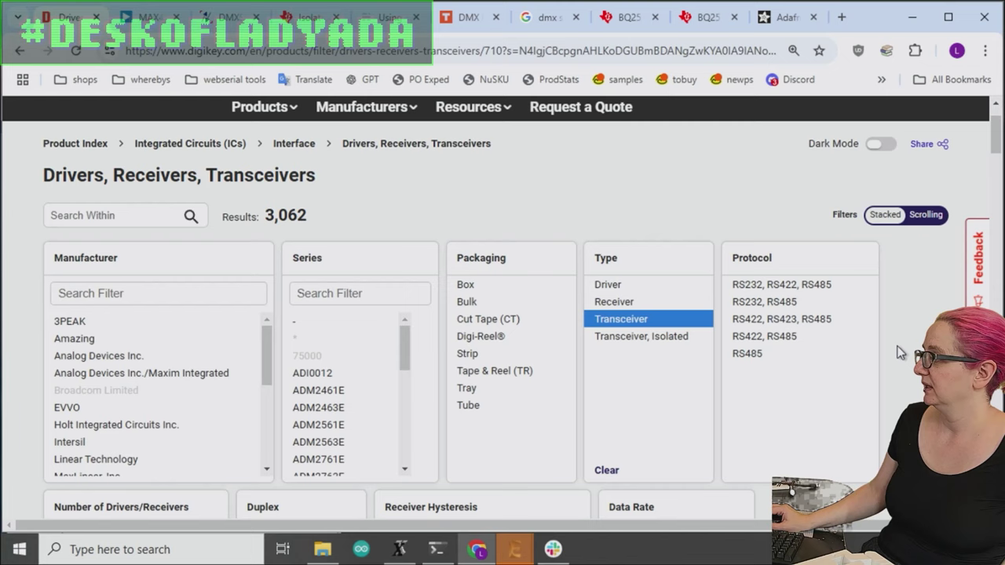
pyautogui.scroll(-10, 813, 348)
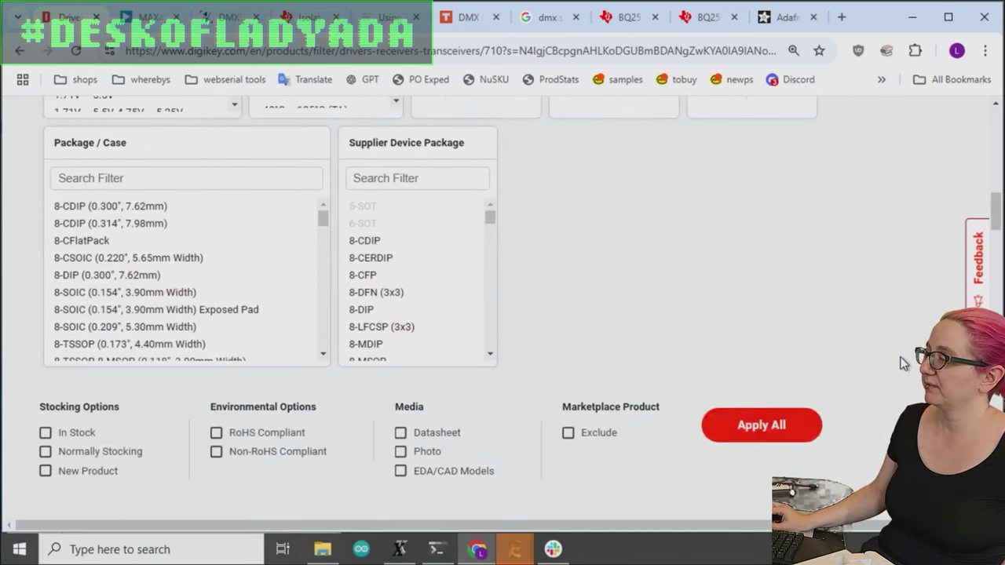
pyautogui.click(761, 428)
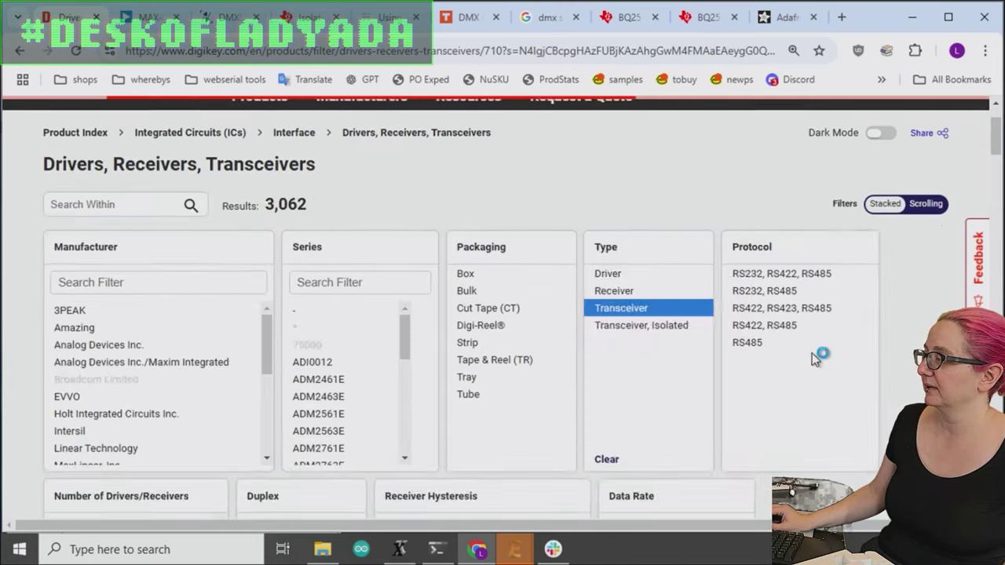
# - Sort the filtered transceivers by price in ascending order and check the cheapest parts
pyautogui.scroll(-10, 884, 337)
pyautogui.scroll(5, 382, 285)
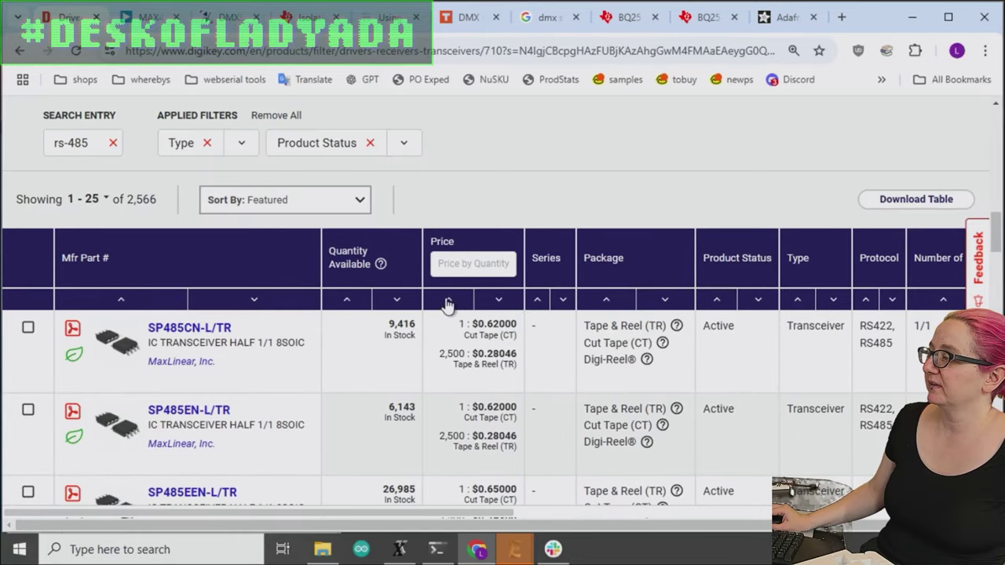
pyautogui.click(451, 302)
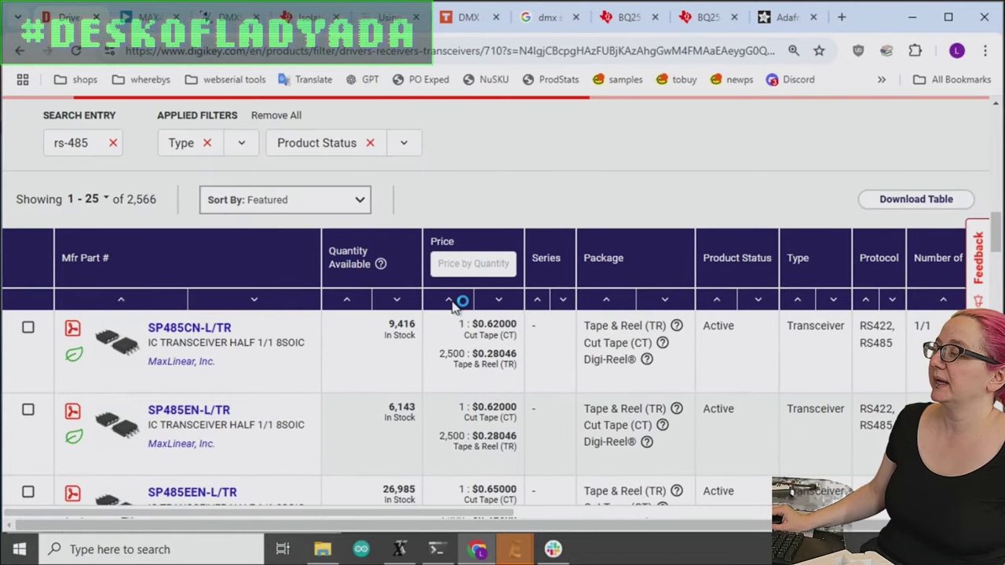
pyautogui.scroll(-2, 469, 266)
pyautogui.scroll(2, 468, 266)
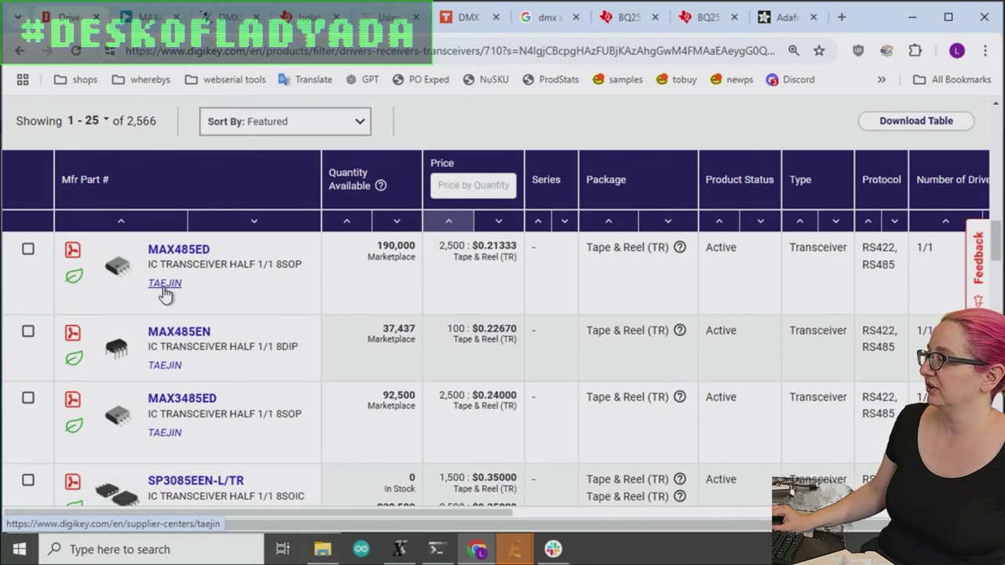
# - Exclude marketplace products from the transceiver results and apply the filter
pyautogui.scroll(2, 493, 347)
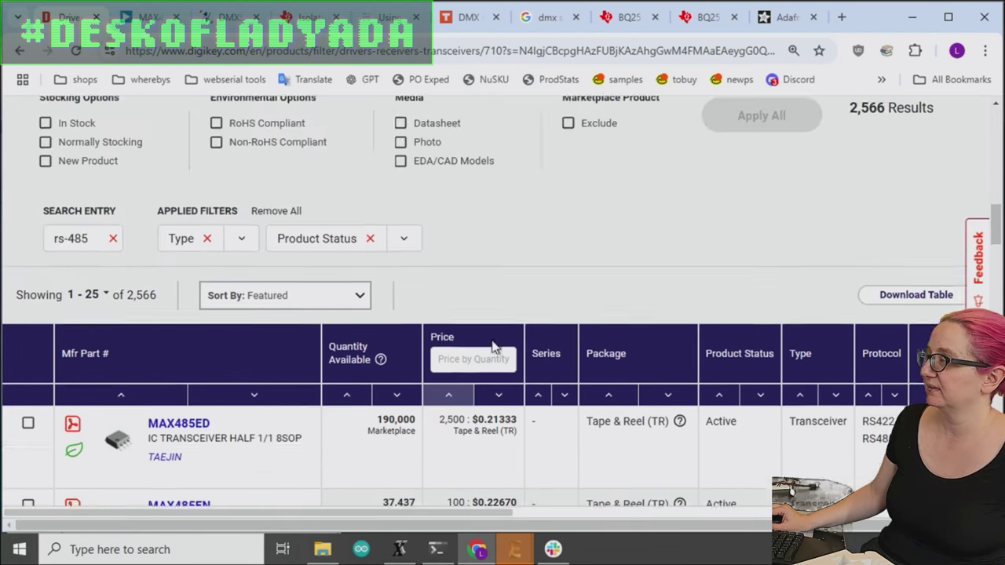
pyautogui.scroll(1, 455, 283)
pyautogui.click(588, 187)
pyautogui.click(751, 180)
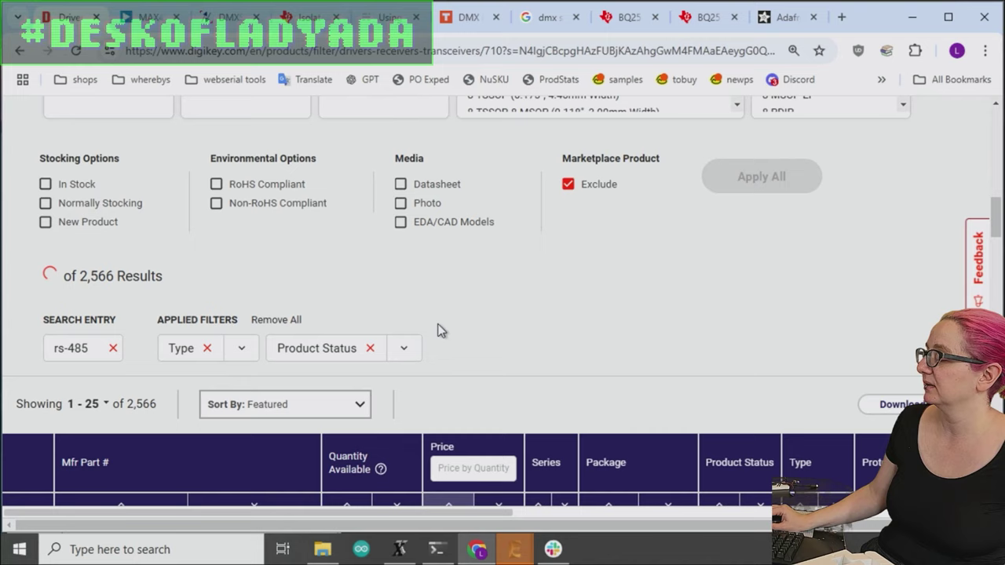
# - Apply the pending marketplace product exclusion to the active RS-485 transceiver results
pyautogui.scroll(-3, 471, 322)
pyautogui.moveTo(598, 286)
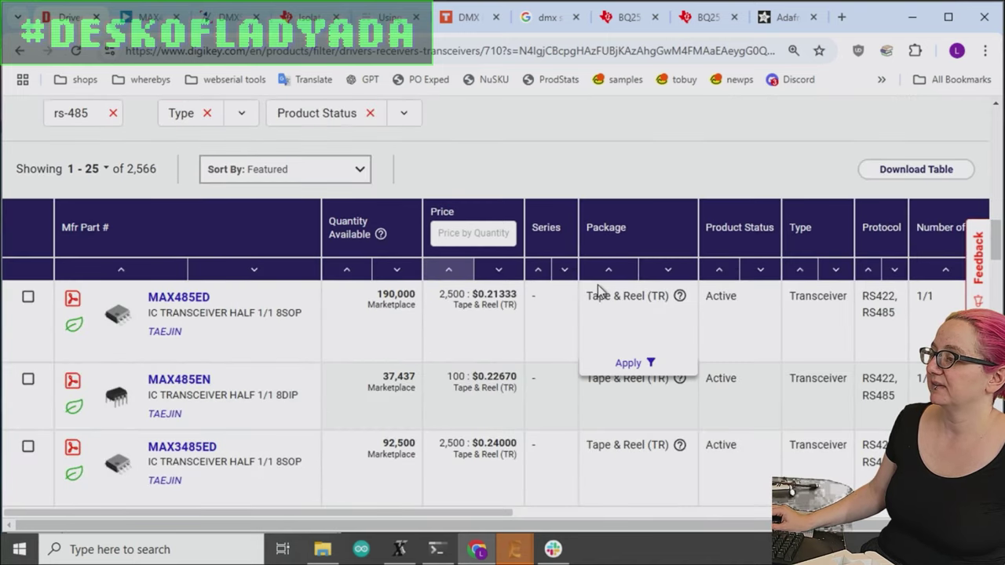
pyautogui.scroll(-2, 442, 303)
pyautogui.scroll(3, 494, 308)
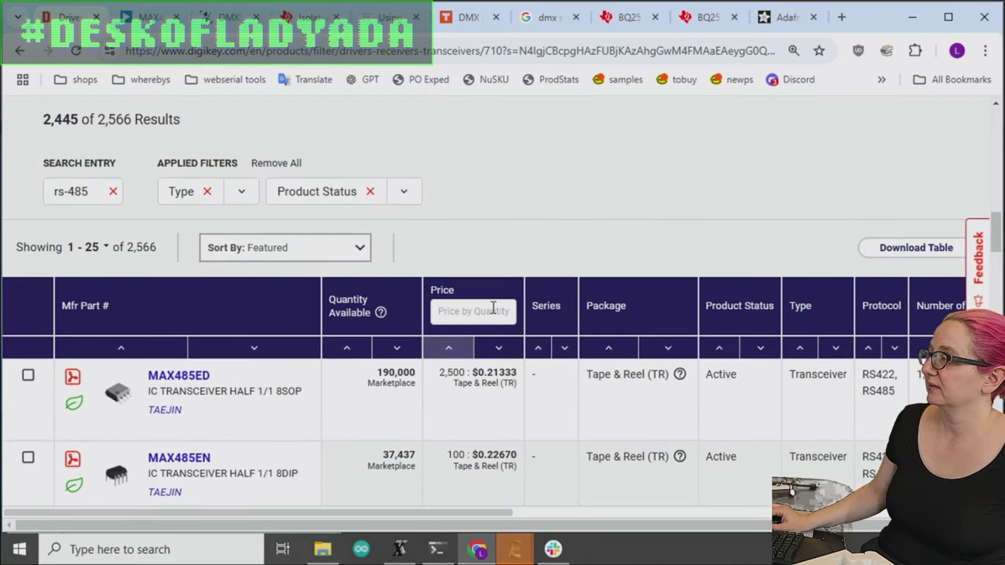
pyautogui.scroll(3, 494, 307)
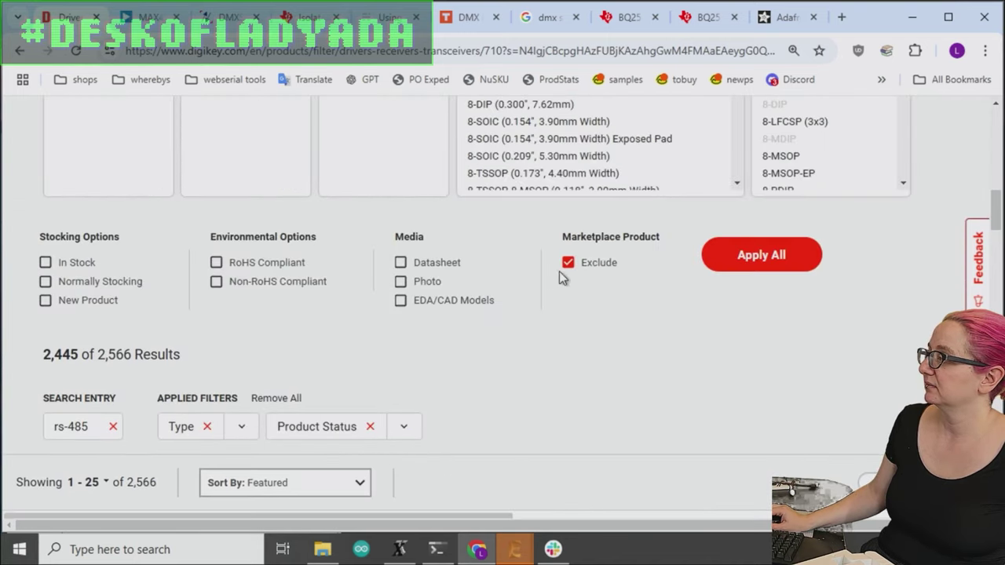
pyautogui.click(756, 256)
# - Examine the part numbers, stock and prices of the cheapest active transceivers with marketplace products excluded
pyautogui.scroll(-5, 550, 361)
pyautogui.scroll(-2, 432, 346)
pyautogui.scroll(-3, 361, 393)
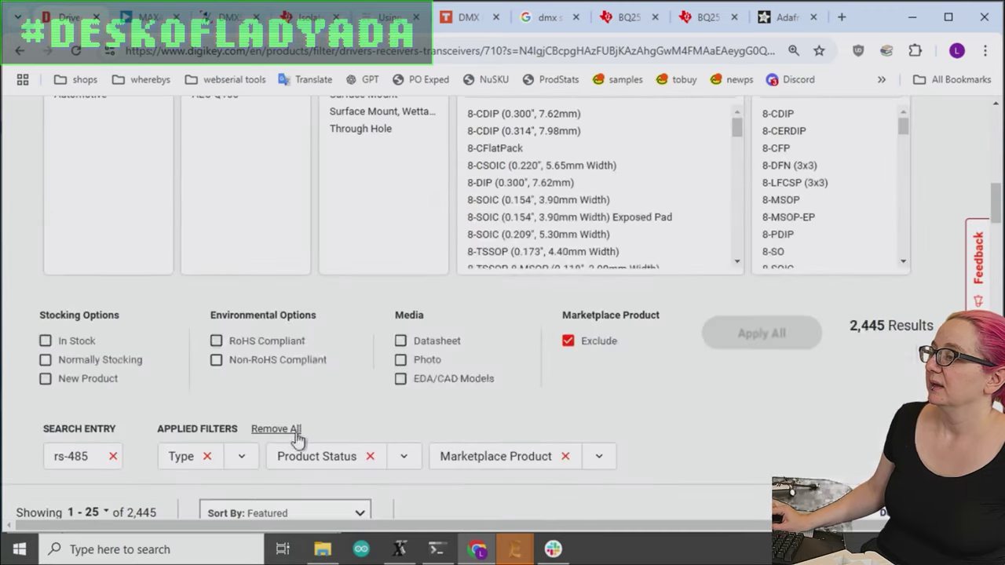
pyautogui.scroll(-8, 315, 417)
pyautogui.scroll(5, 341, 382)
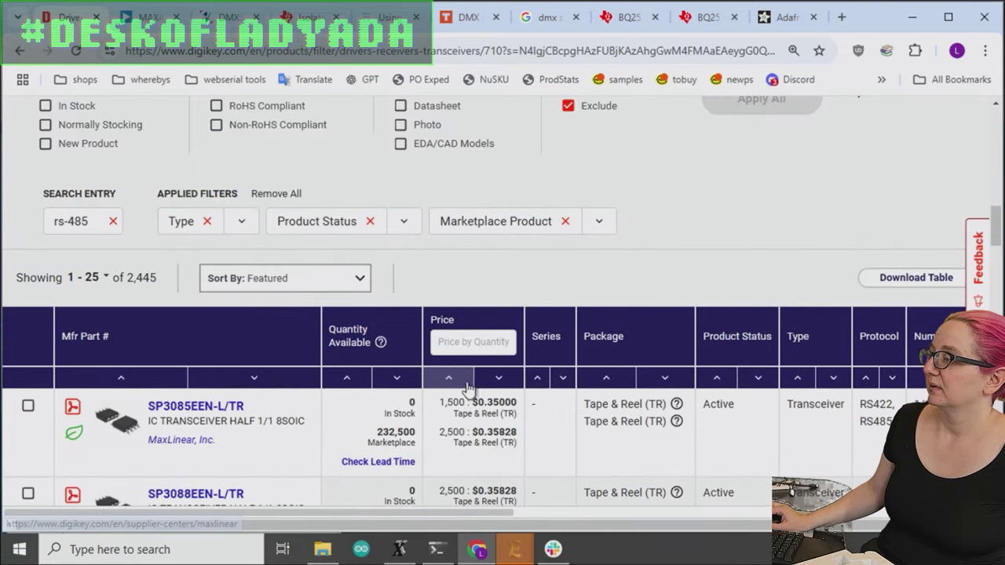
pyautogui.scroll(-5, 337, 381)
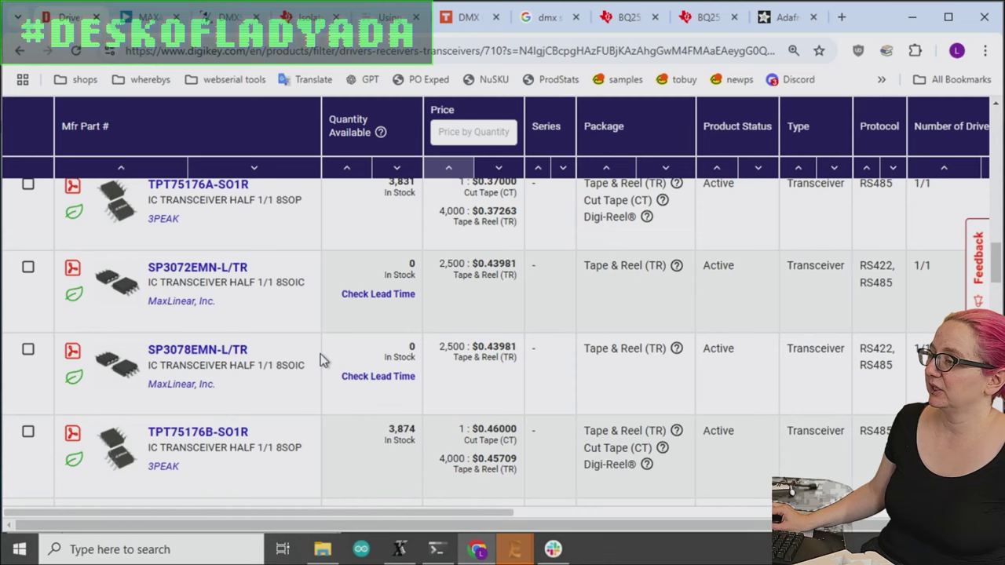
pyautogui.scroll(-6, 322, 360)
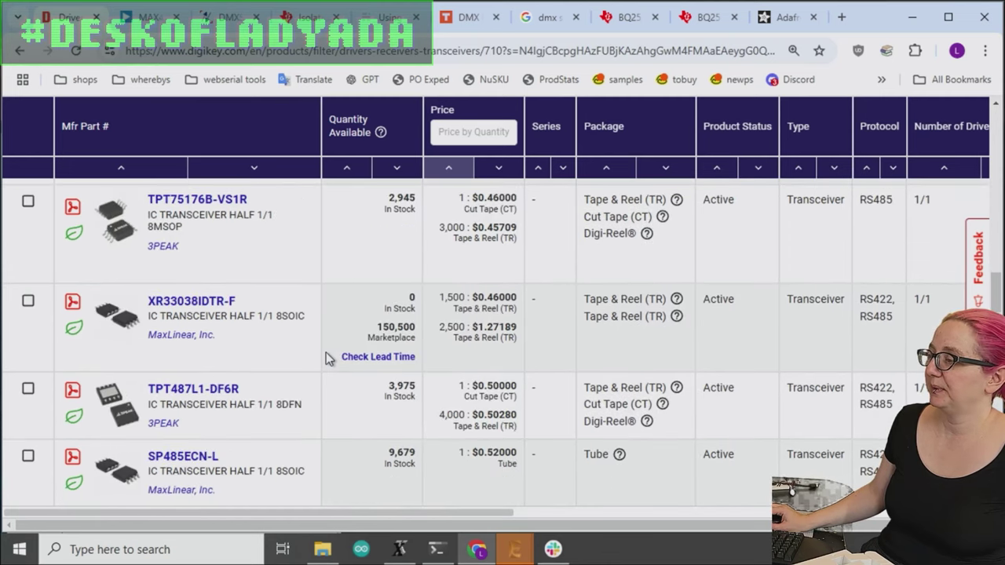
pyautogui.scroll(-5, 253, 362)
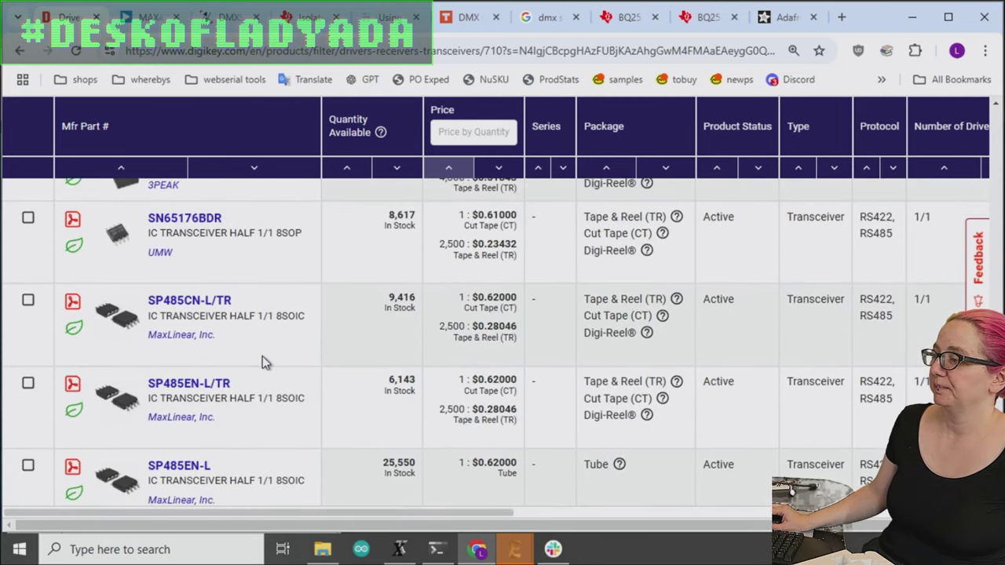
pyautogui.scroll(-8, 270, 414)
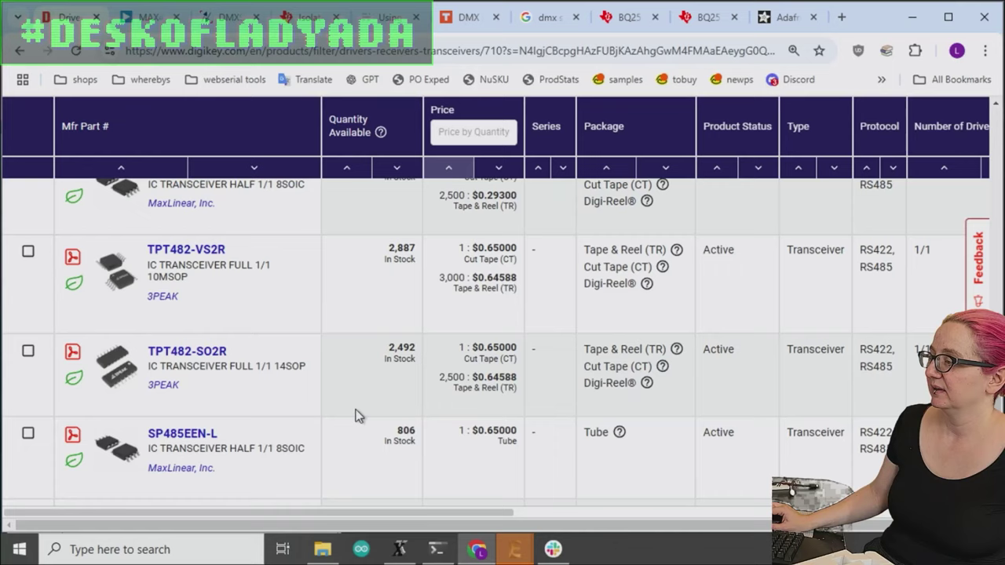
pyautogui.scroll(-6, 330, 377)
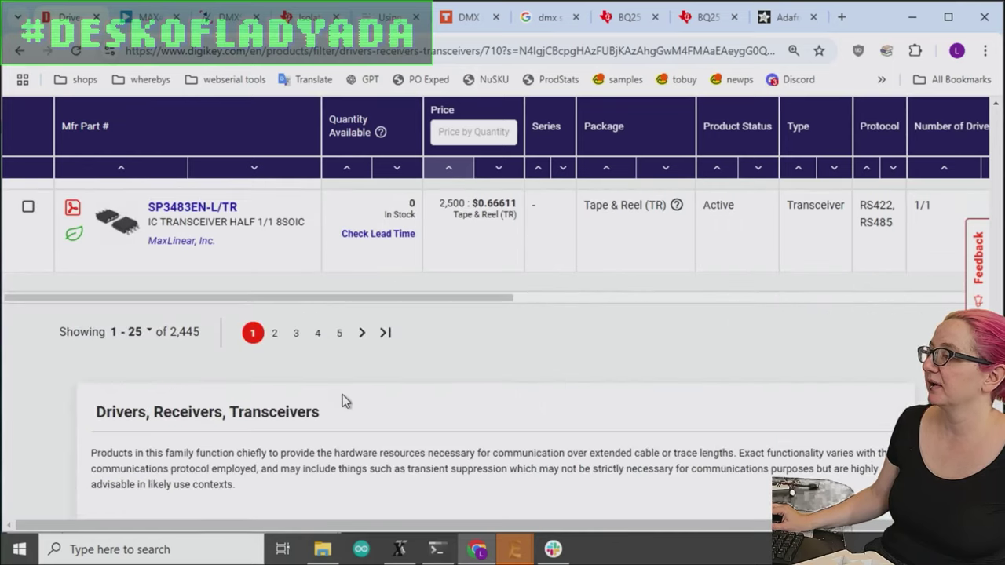
pyautogui.scroll(8, 341, 397)
pyautogui.scroll(15, 343, 378)
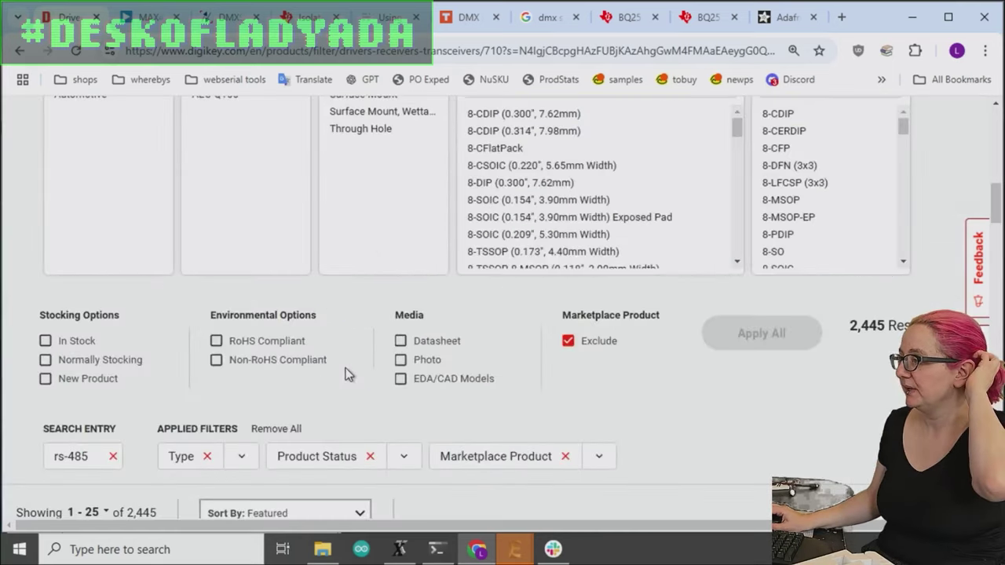
pyautogui.scroll(-1, 348, 374)
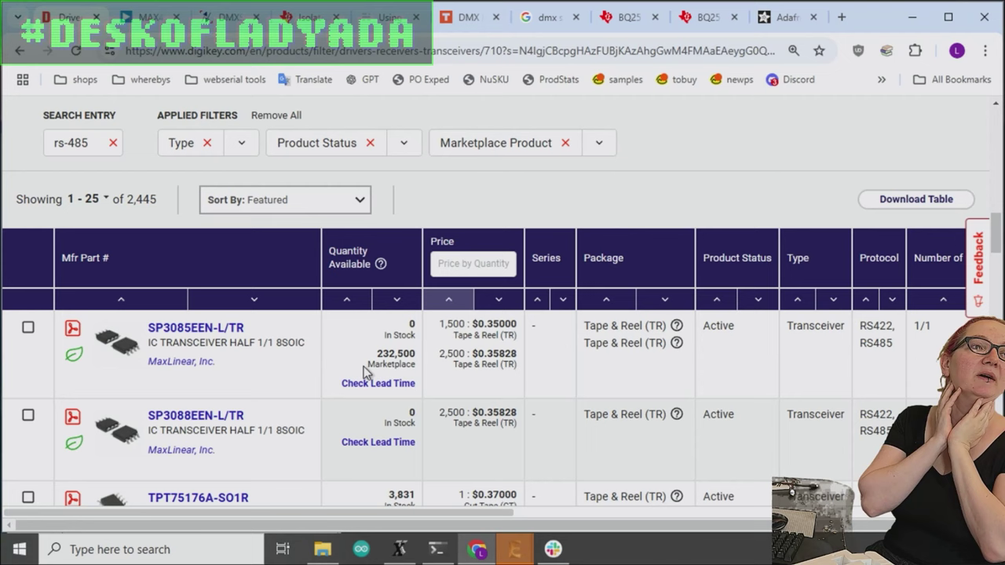
# - Remove the applied Type filter from the RS-485 results, keeping the Product Status and Marketplace Product filters
pyautogui.scroll(15, 844, 324)
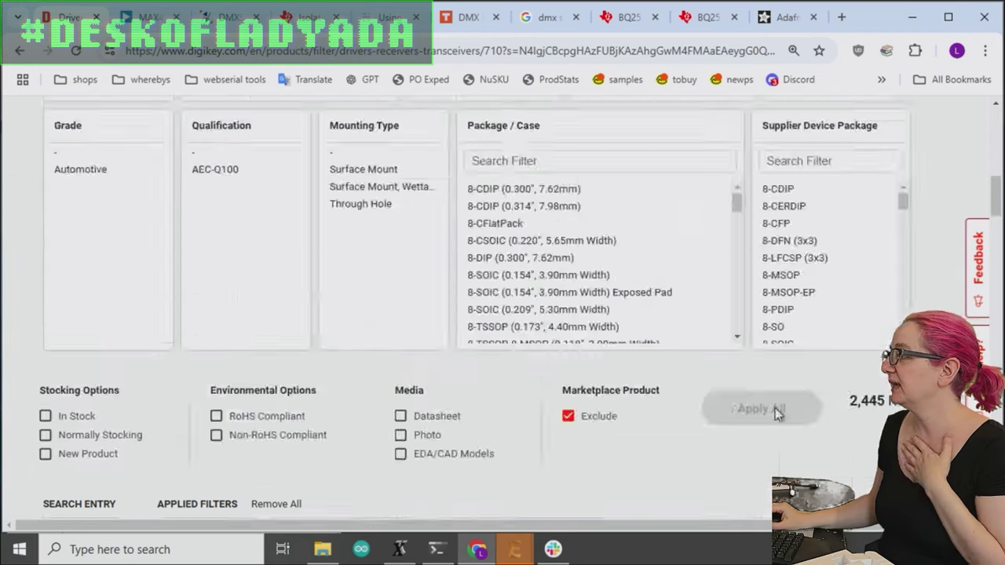
pyautogui.scroll(-10, 845, 324)
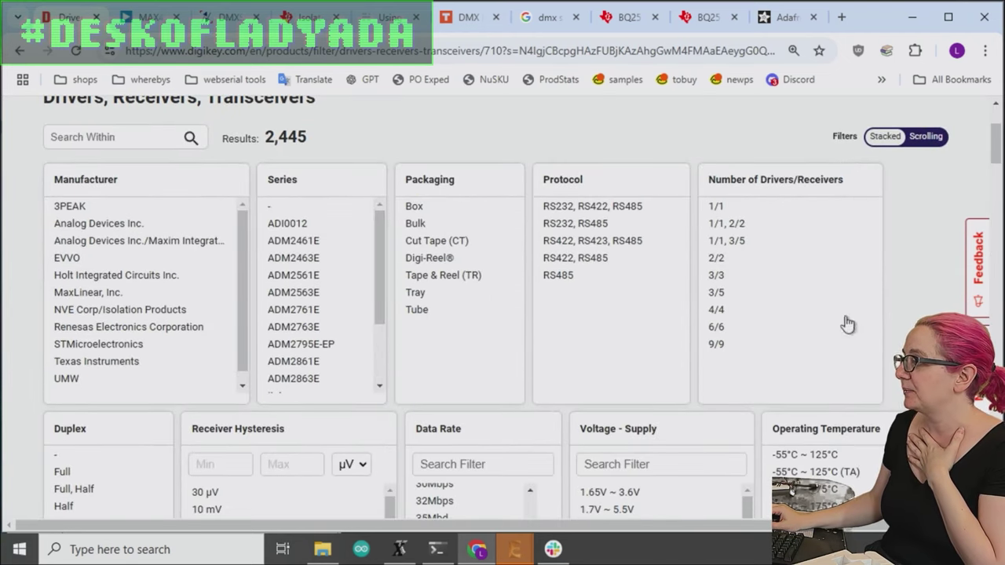
pyautogui.scroll(-8, 901, 322)
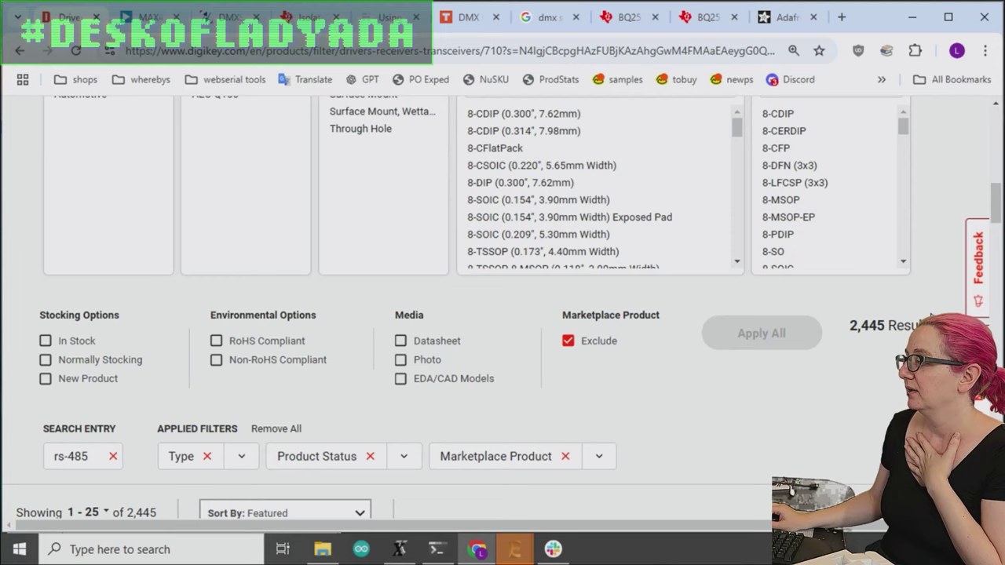
pyautogui.scroll(-1, 564, 405)
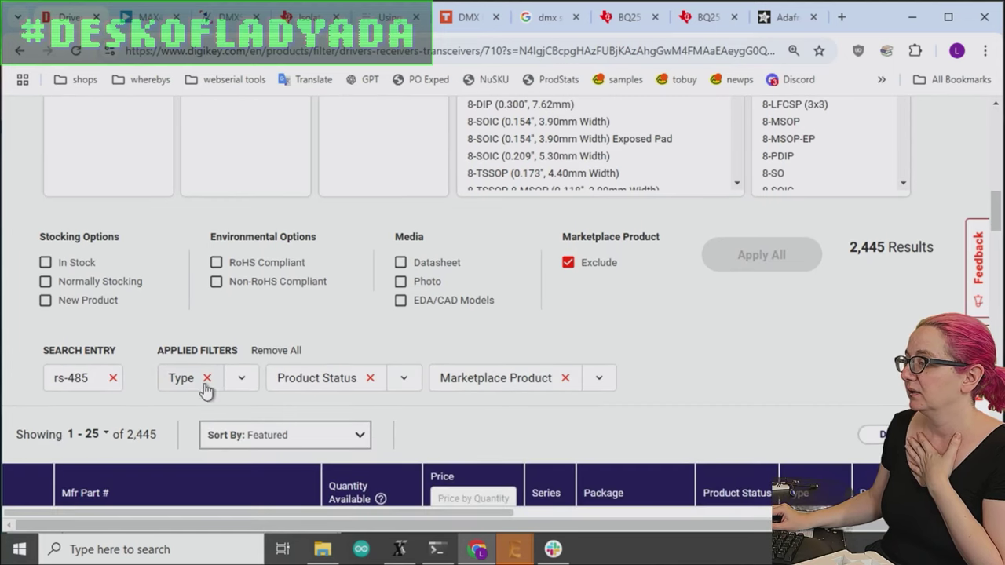
pyautogui.click(241, 380)
pyautogui.scroll(-2, 275, 336)
pyautogui.scroll(7, 792, 346)
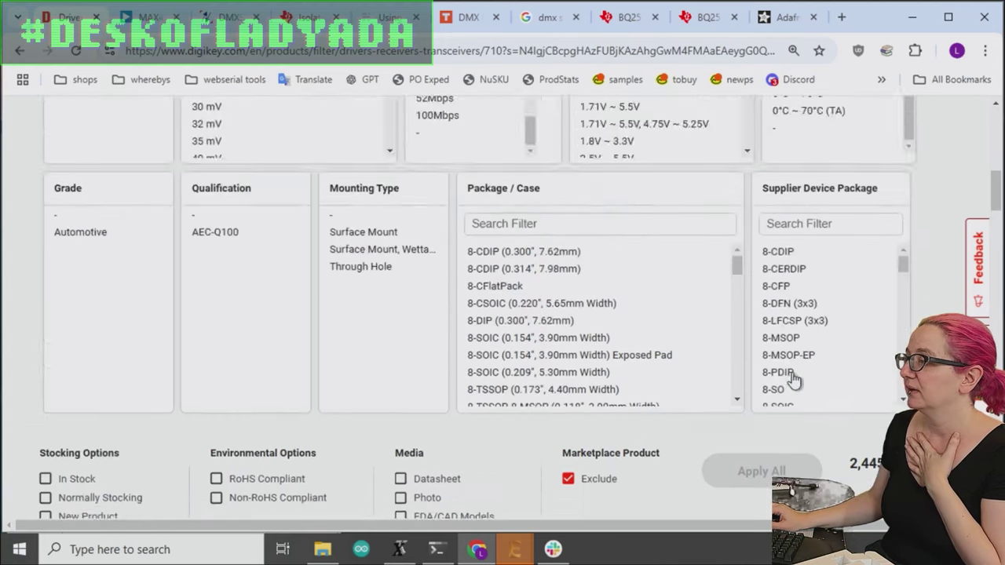
pyautogui.scroll(-5, 792, 377)
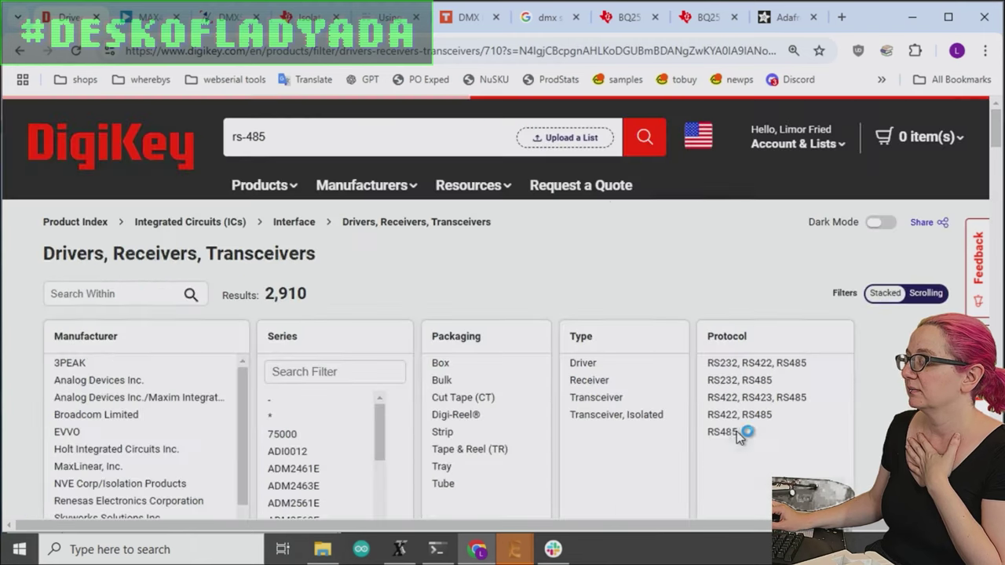
# - Restrict the part type to Transceiver, Isolated and apply the filter
pyautogui.click(613, 414)
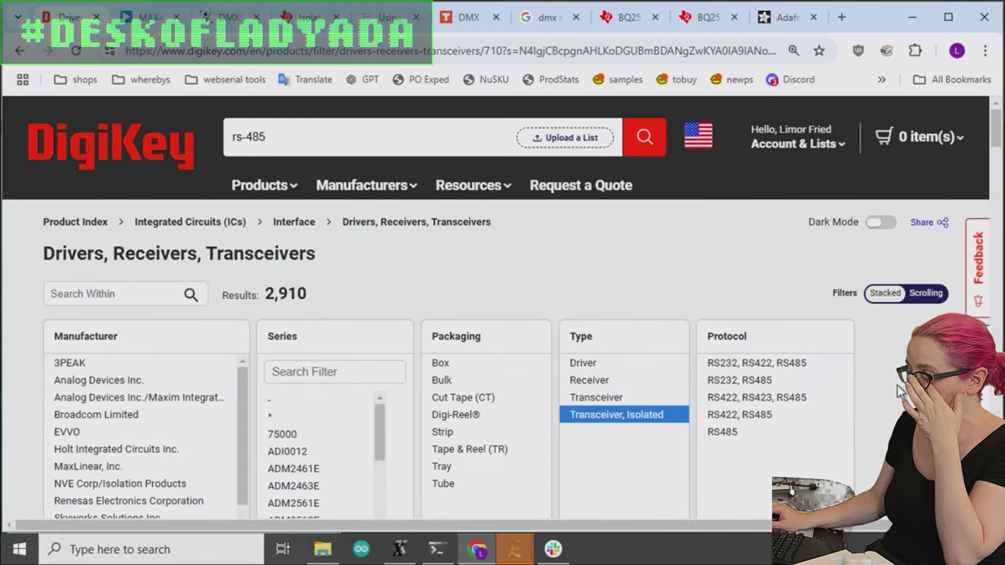
pyautogui.scroll(-4, 841, 387)
pyautogui.scroll(-8, 761, 403)
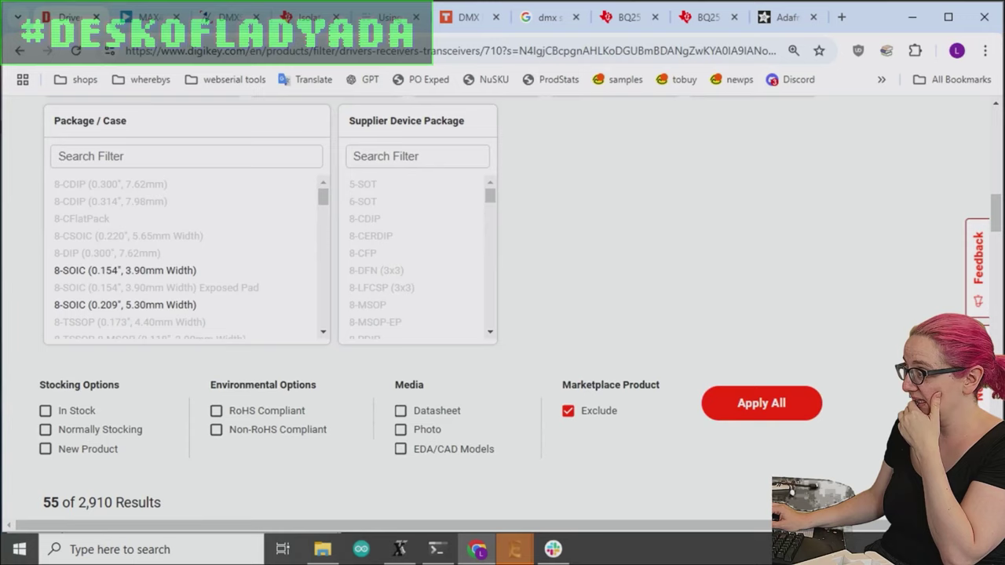
pyautogui.click(762, 403)
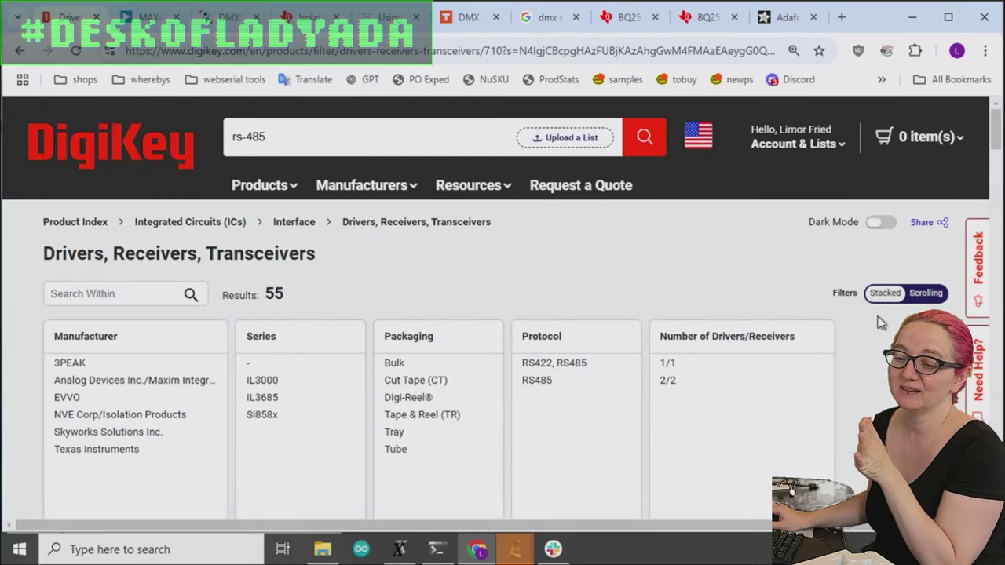
# - Limit the isolated transceivers to Normally Stocking parts and apply the filter
pyautogui.scroll(-15, 880, 322)
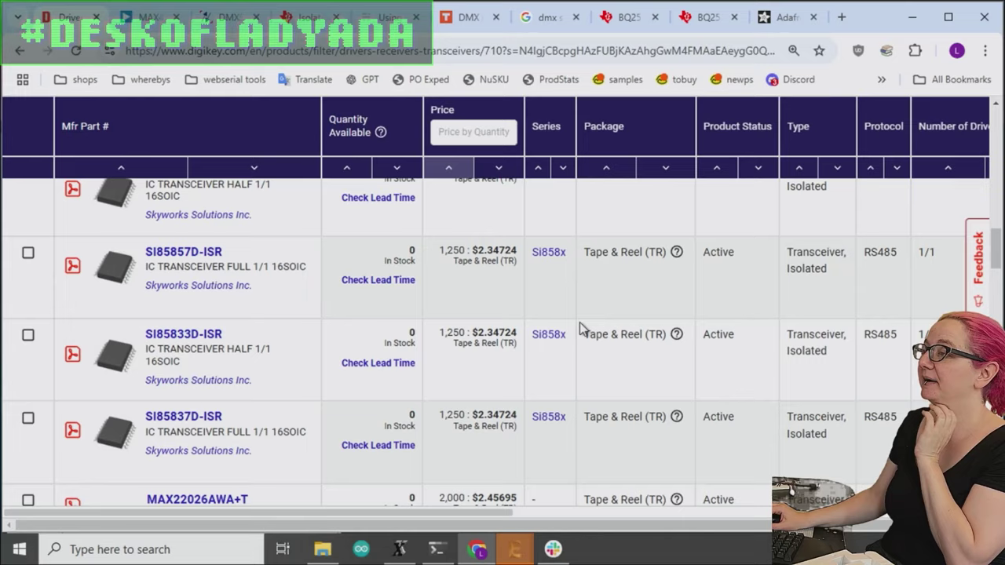
pyautogui.scroll(1, 303, 336)
pyautogui.scroll(2, 160, 239)
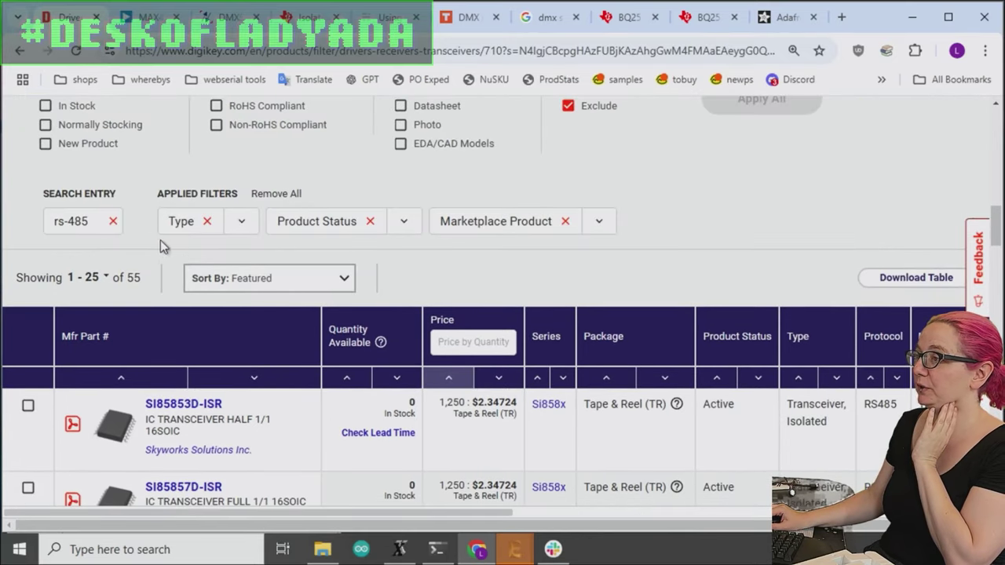
pyautogui.click(84, 132)
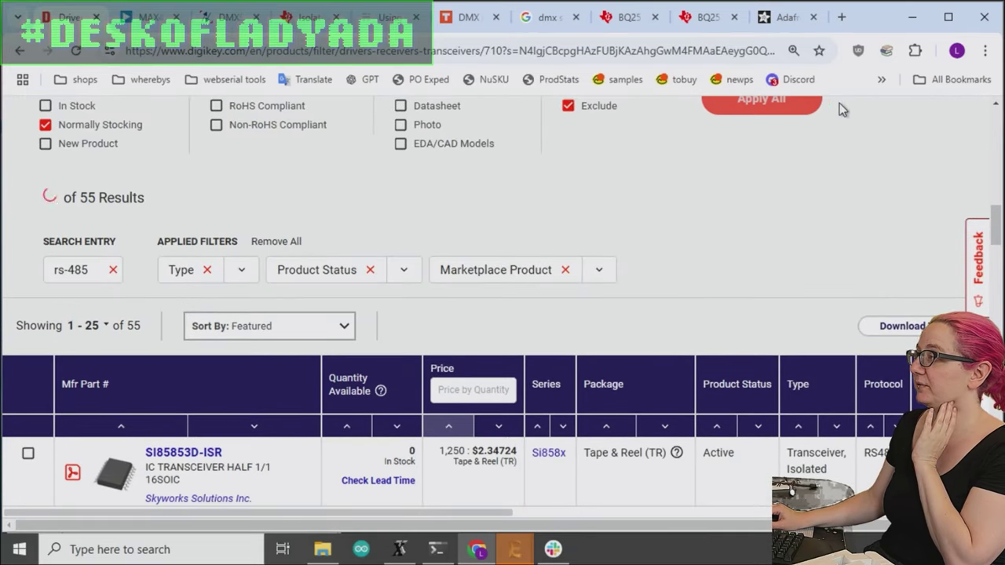
pyautogui.click(777, 110)
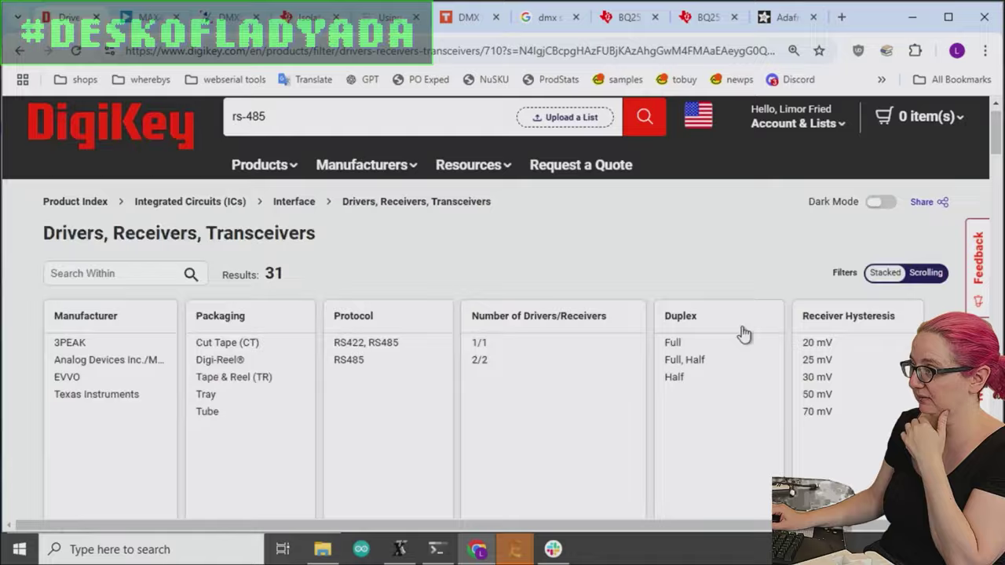
# - Compare prices and stock of the isolated transceivers, highlighting the reel price of the ISO3082DWR
pyautogui.scroll(-10, 743, 346)
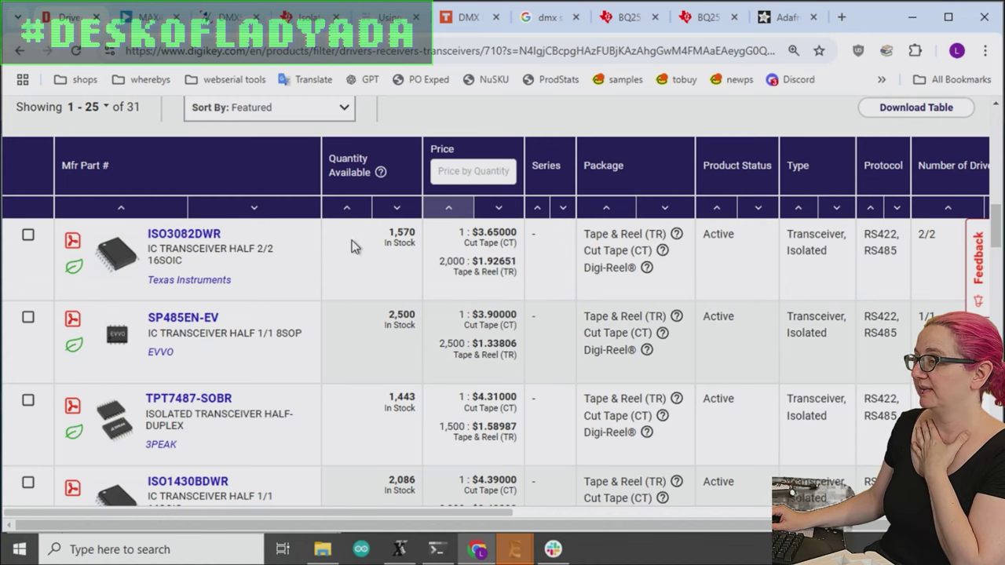
pyautogui.moveTo(469, 261); pyautogui.dragTo(521, 277)
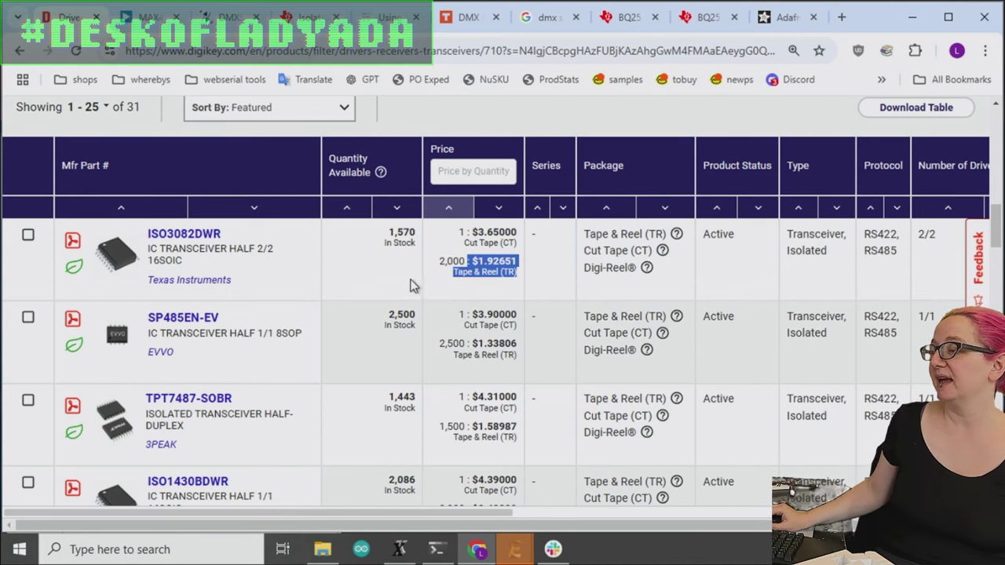
pyautogui.scroll(-2, 416, 354)
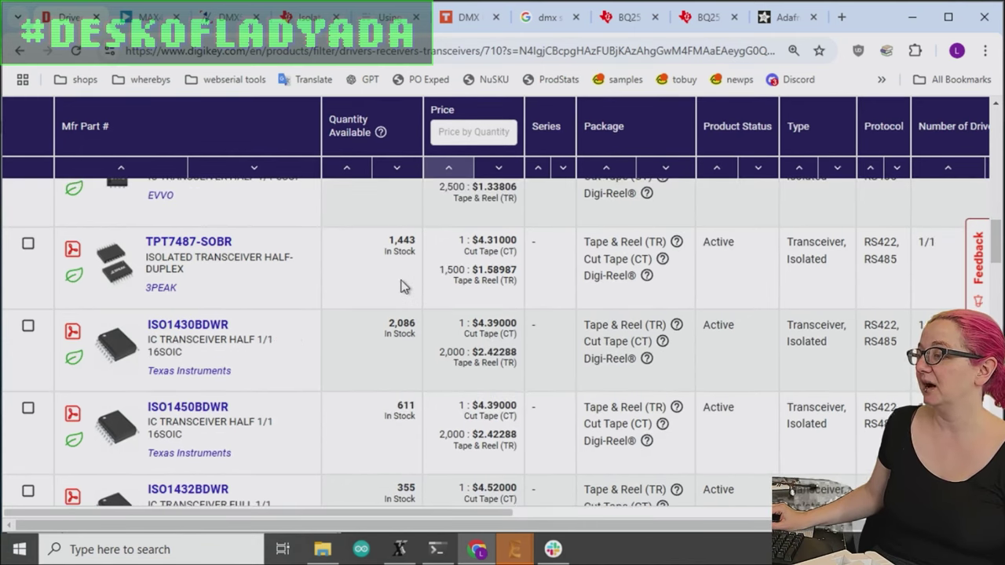
pyautogui.scroll(-2, 404, 283)
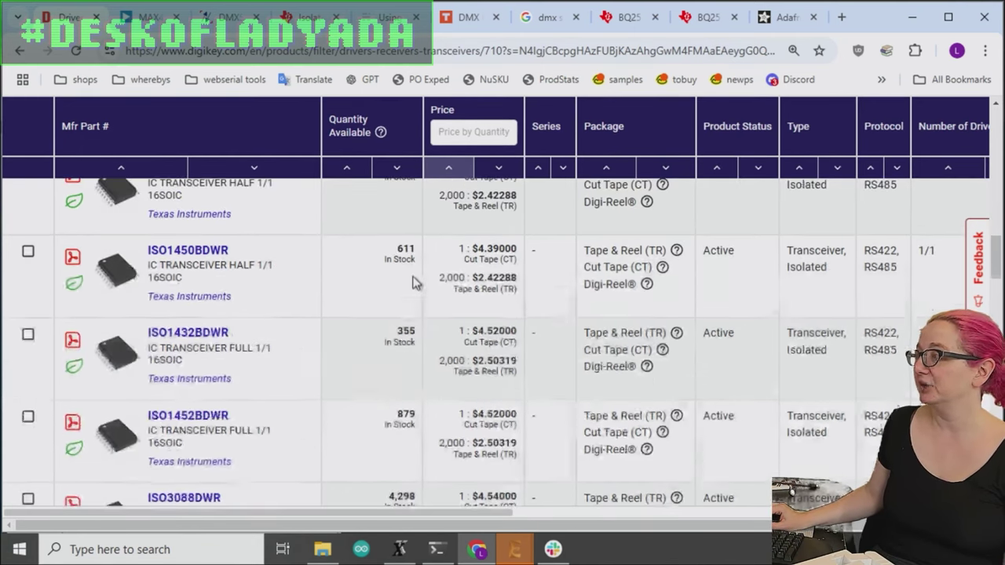
# - Close the unneeded DMX, Google search, Adafruit and "Using the" pages, keeping the BQ25185 and isolated RS-485 pages open
pyautogui.click(478, 17)
pyautogui.click(496, 17)
pyautogui.click(495, 17)
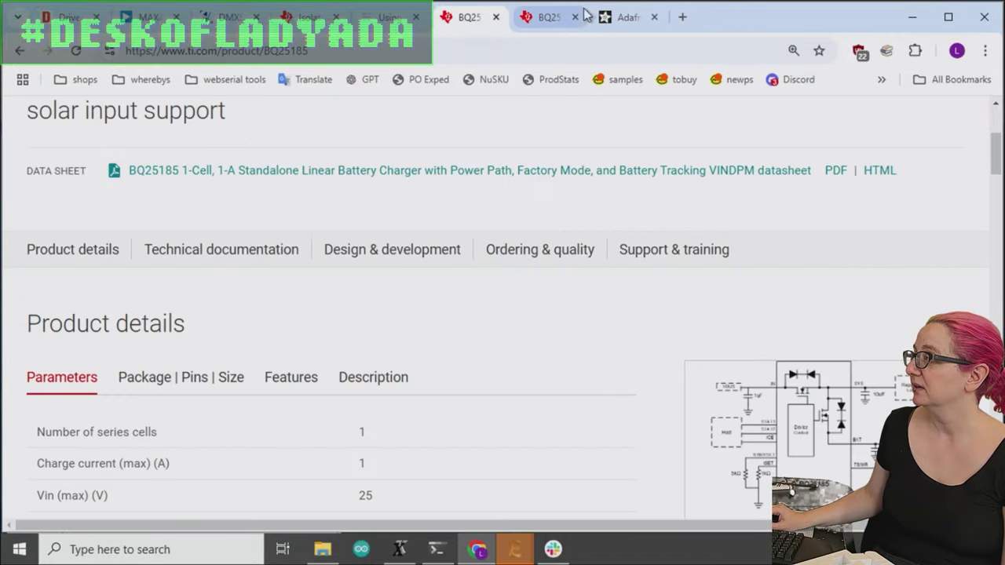
pyautogui.click(637, 19)
pyautogui.click(654, 18)
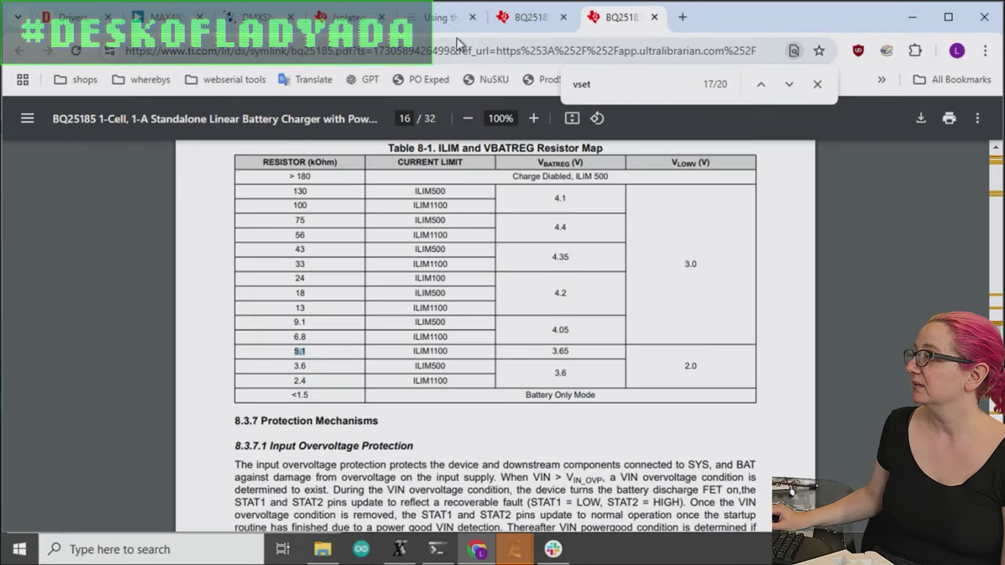
pyautogui.click(455, 19)
pyautogui.click(473, 17)
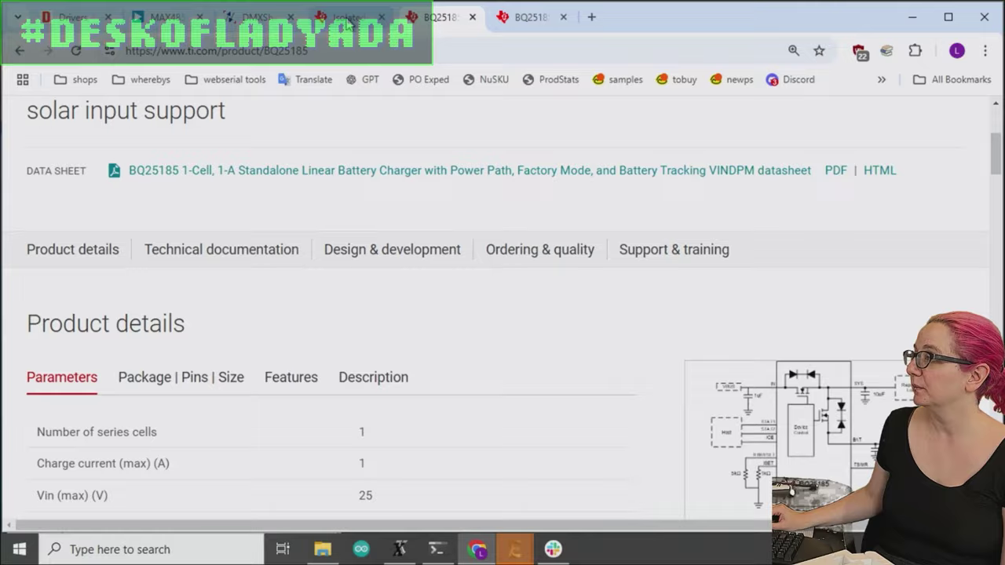
# - Switch to the Texas Instruments isolated RS-485 transceivers page and review its overview and category listings
pyautogui.click(345, 17)
pyautogui.scroll(6, 752, 286)
pyautogui.scroll(8, 752, 288)
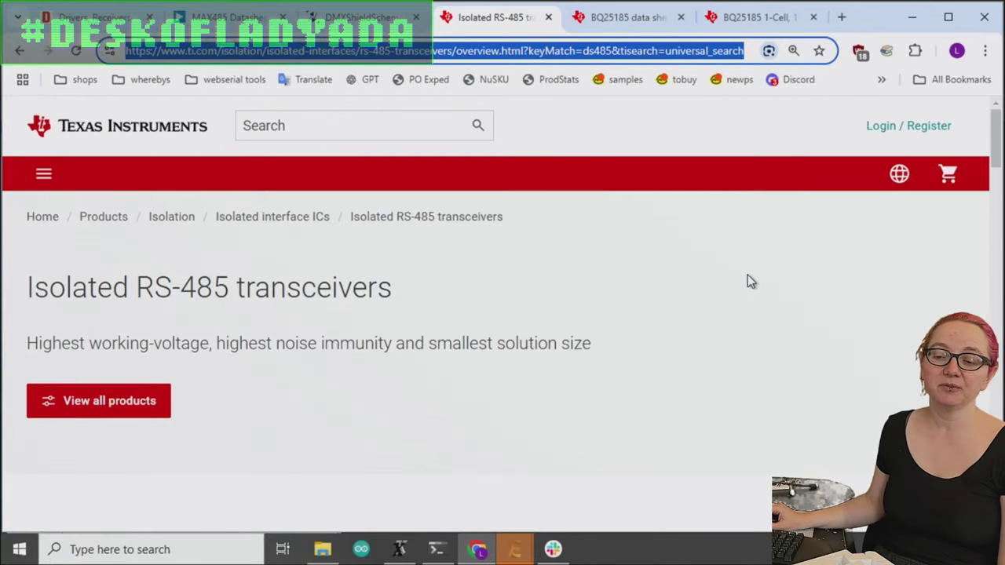
pyautogui.scroll(-1, 747, 282)
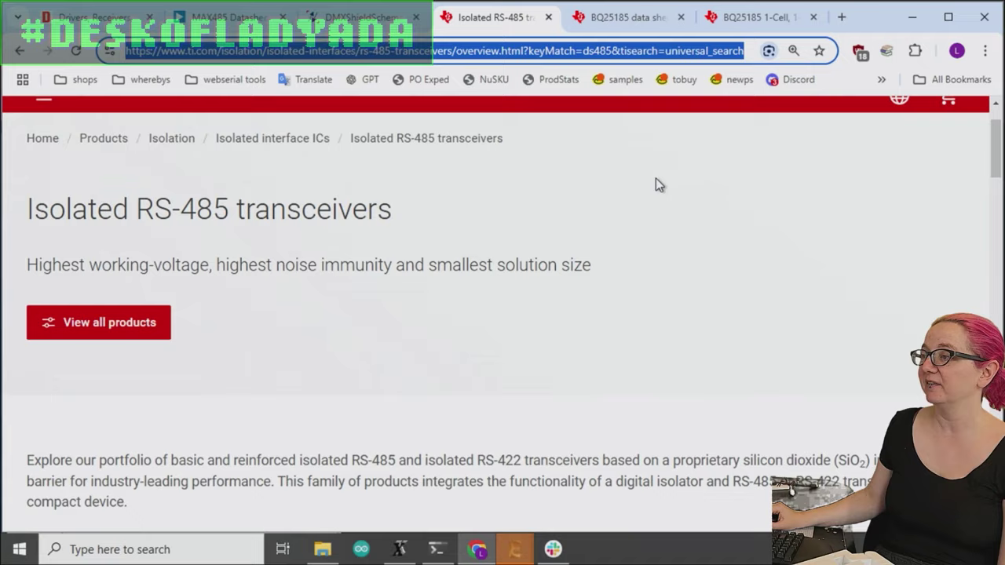
pyautogui.scroll(-2, 652, 182)
pyautogui.scroll(-9, 643, 167)
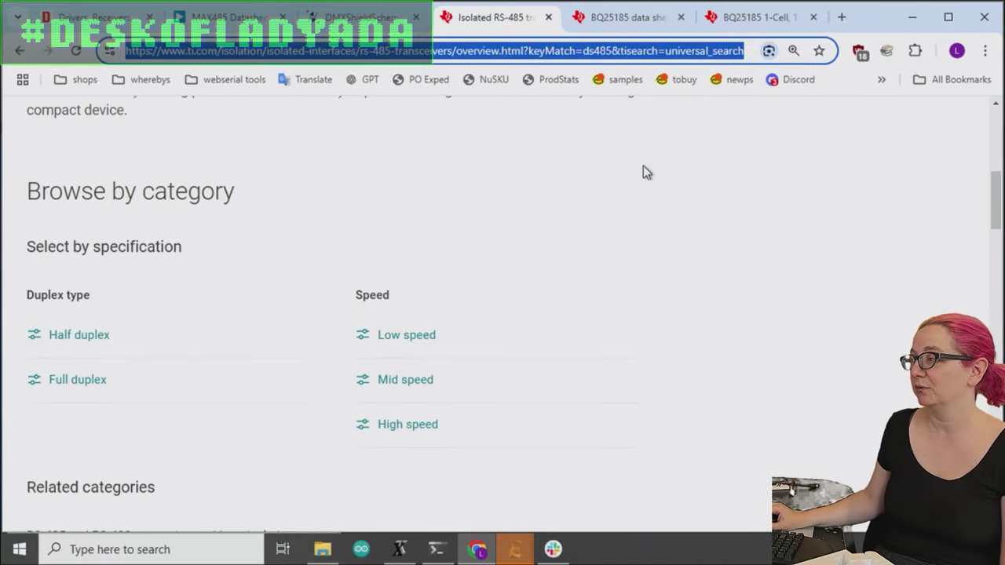
# - Examine the chart of featured isolated RS-485 transceivers by isolation voltage, data rate and isolation type
pyautogui.scroll(-2, 654, 160)
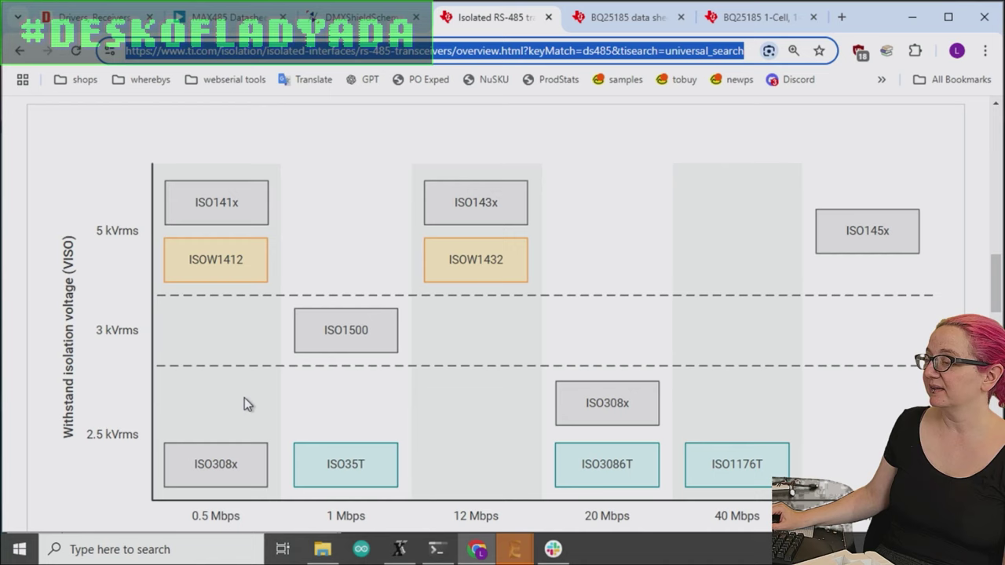
pyautogui.scroll(-1, 390, 377)
pyautogui.scroll(1, 390, 373)
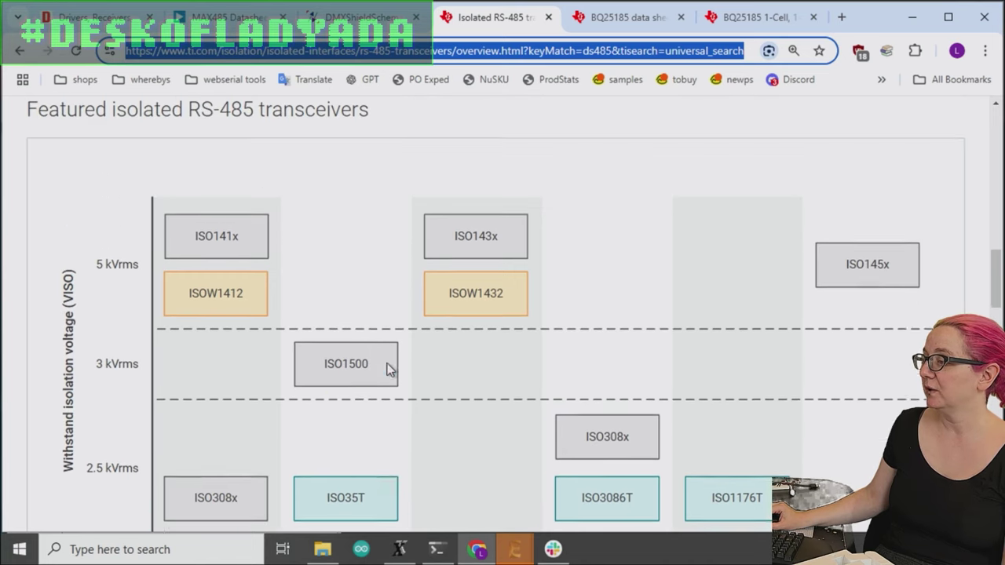
pyautogui.scroll(-1, 390, 368)
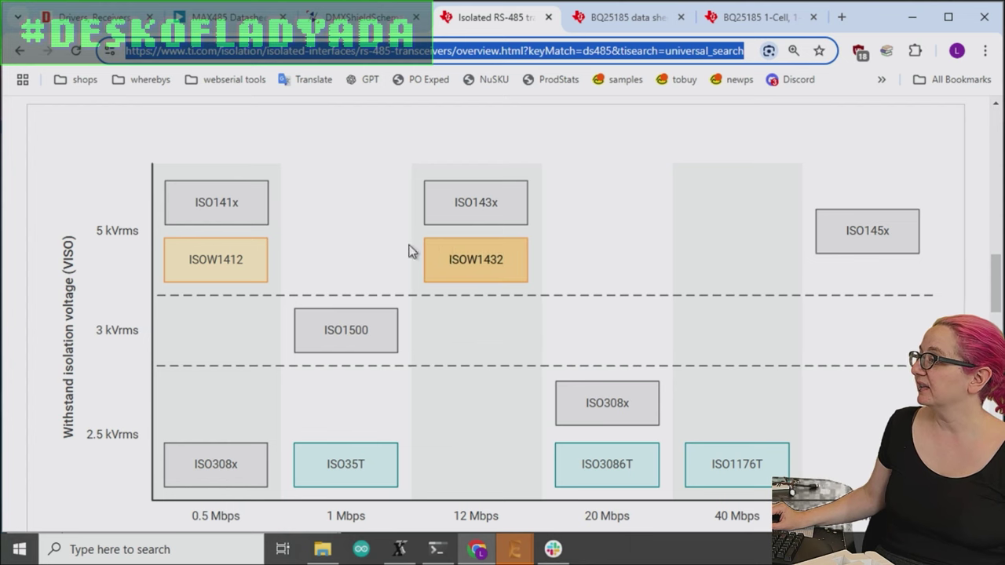
pyautogui.scroll(-1, 588, 238)
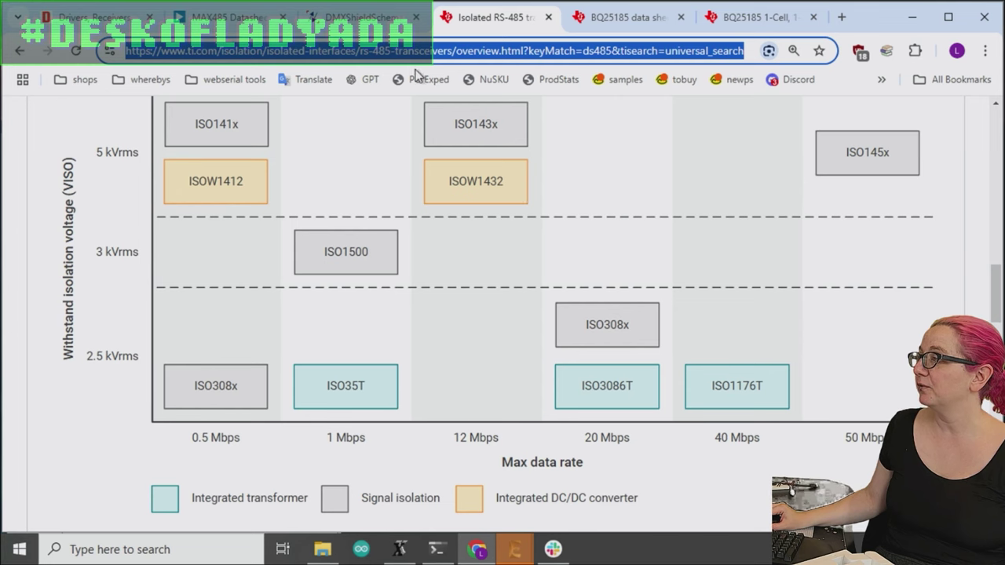
# - Open the DigiKey home page in a new browser tab and search for iso1412
pyautogui.click(86, 19)
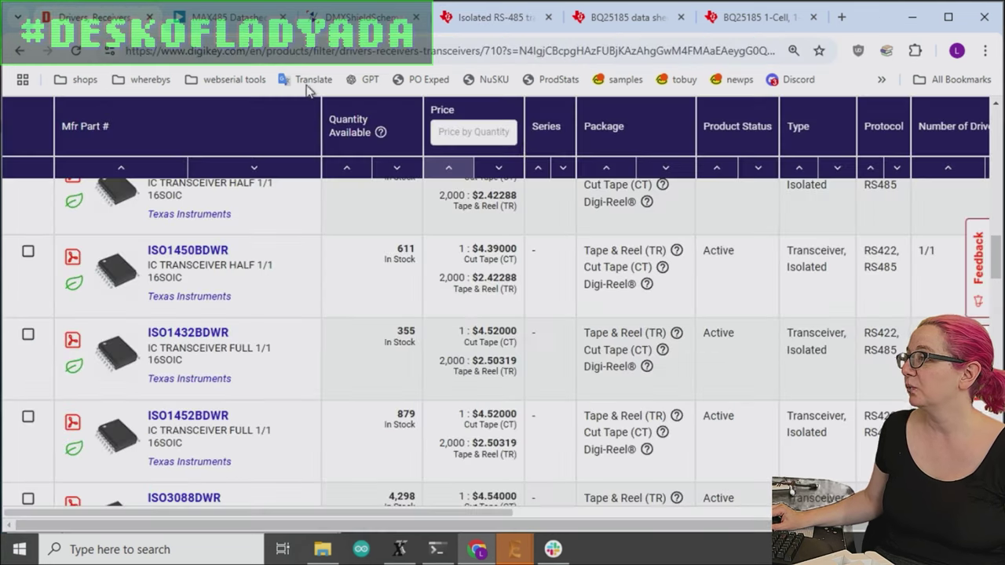
pyautogui.hotkey('ctrl', 't')
pyautogui.write('di')
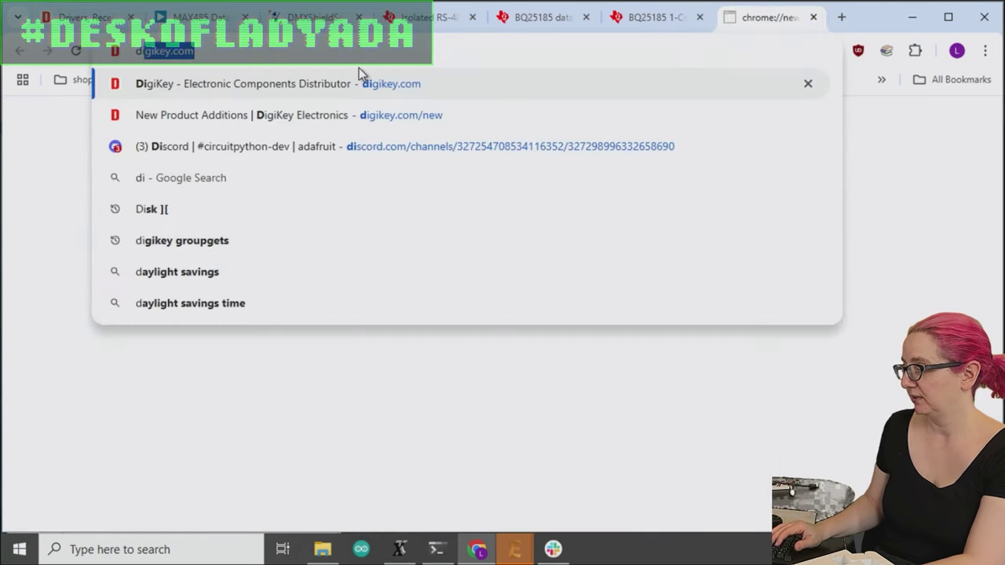
pyautogui.press('Return')
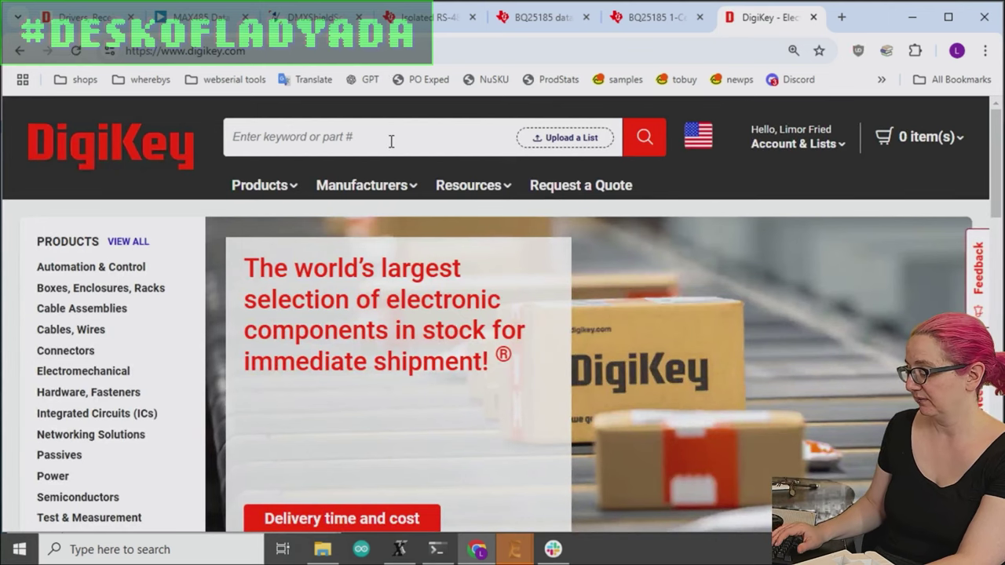
pyautogui.click(391, 141)
pyautogui.write('ico1412')
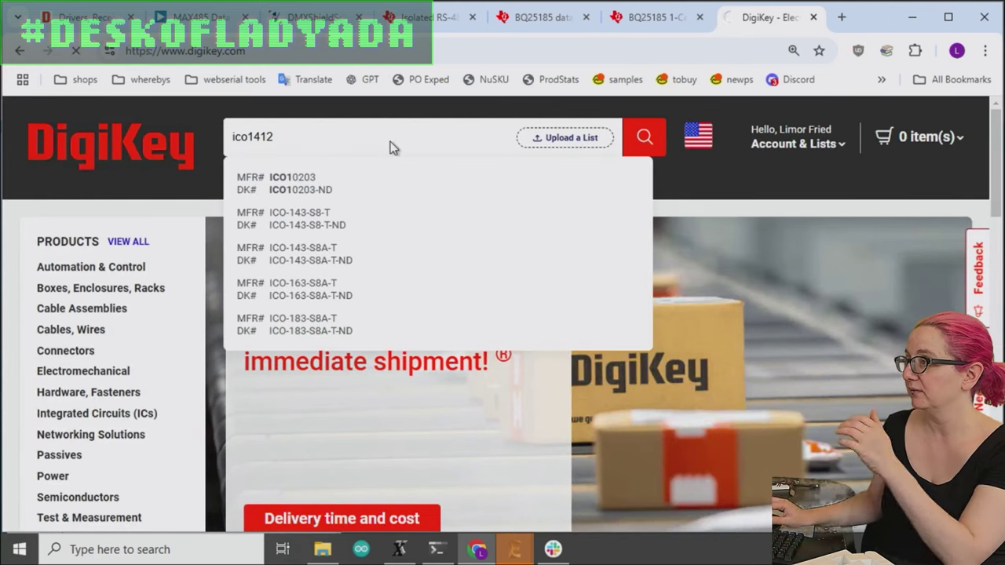
pyautogui.press('Return')
pyautogui.click(241, 138)
pyautogui.press('BackSpace')
pyautogui.write('s')
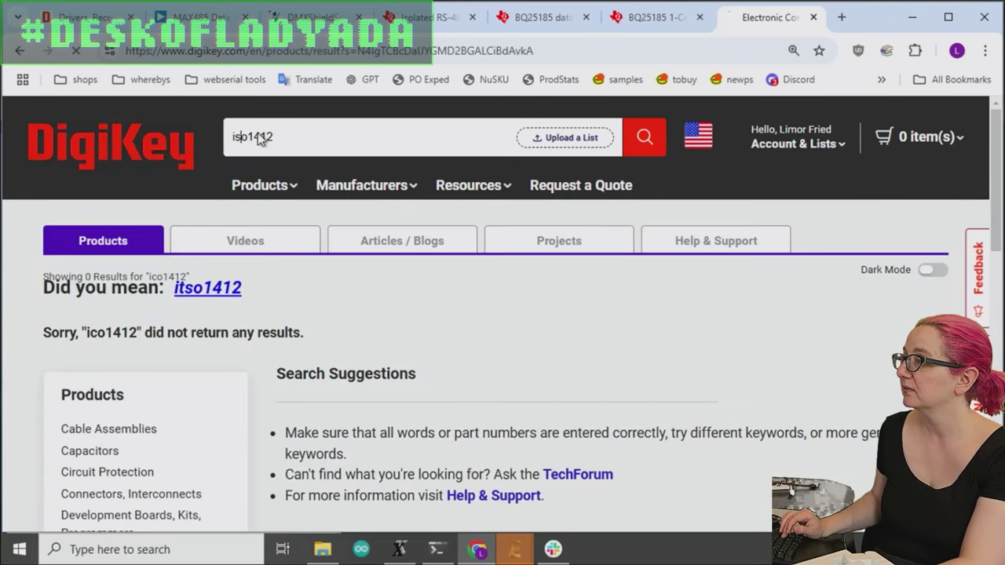
pyautogui.press('Return')
# - Recheck the part name in the Texas Instruments chart, search DigiKey for isow1412 and review the matching parts' prices
pyautogui.click(428, 17)
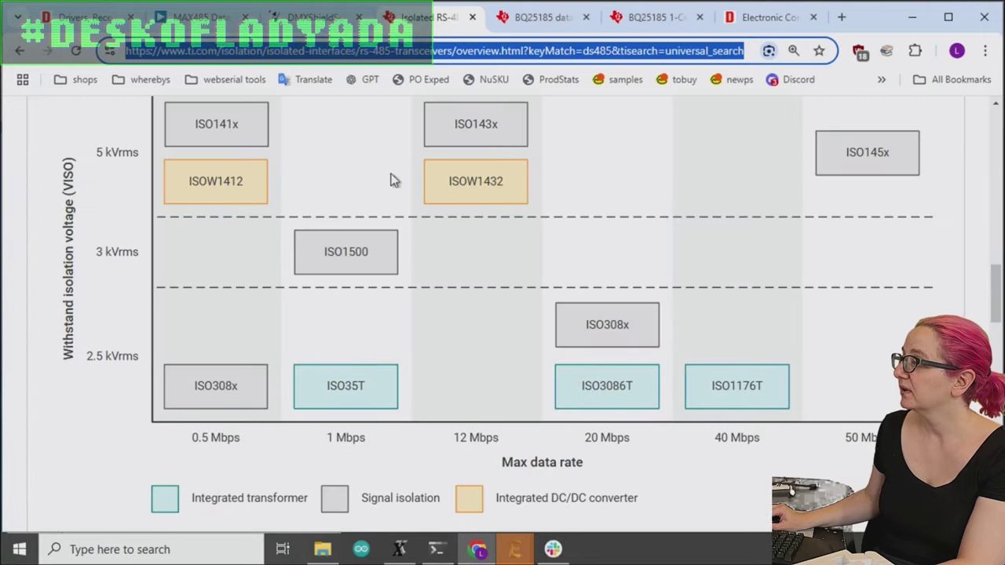
pyautogui.click(777, 17)
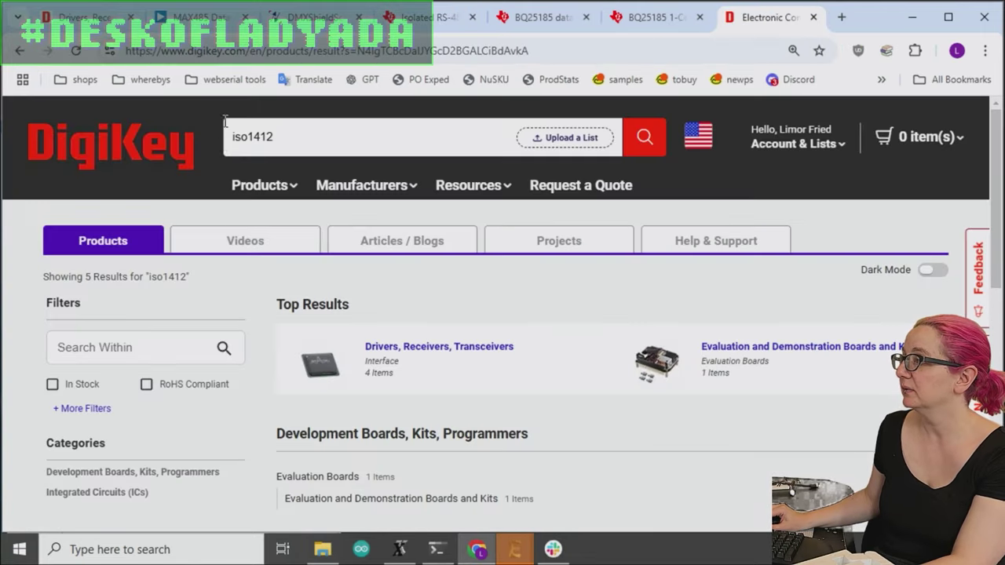
pyautogui.press('Delete')
pyautogui.write('7')
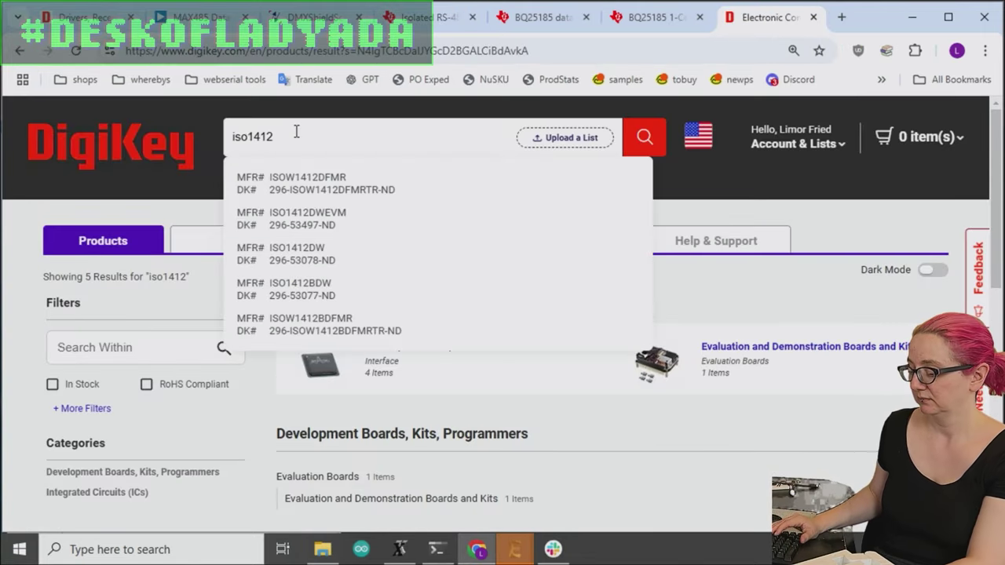
pyautogui.press('Return')
pyautogui.scroll(-3, 714, 310)
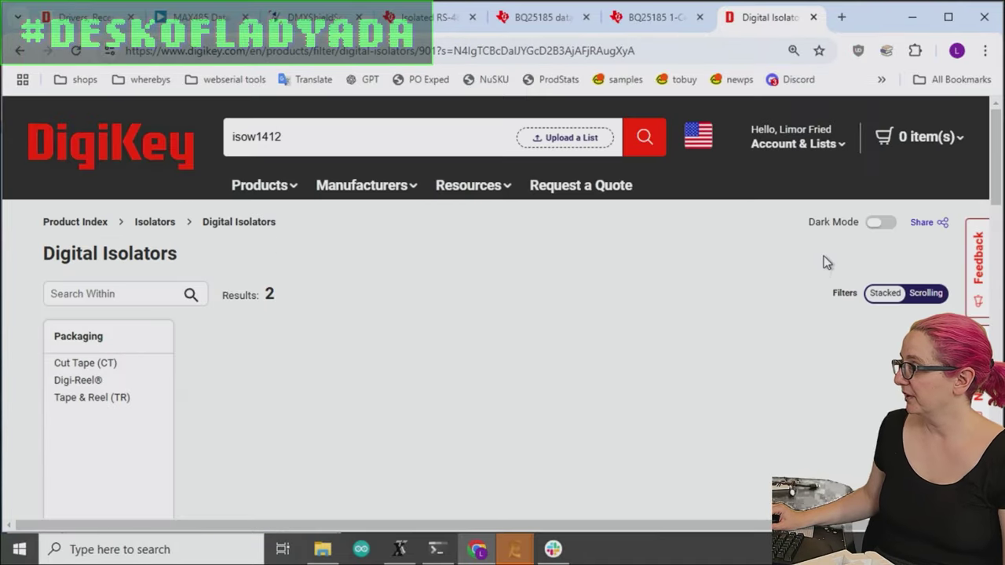
pyautogui.scroll(-5, 824, 259)
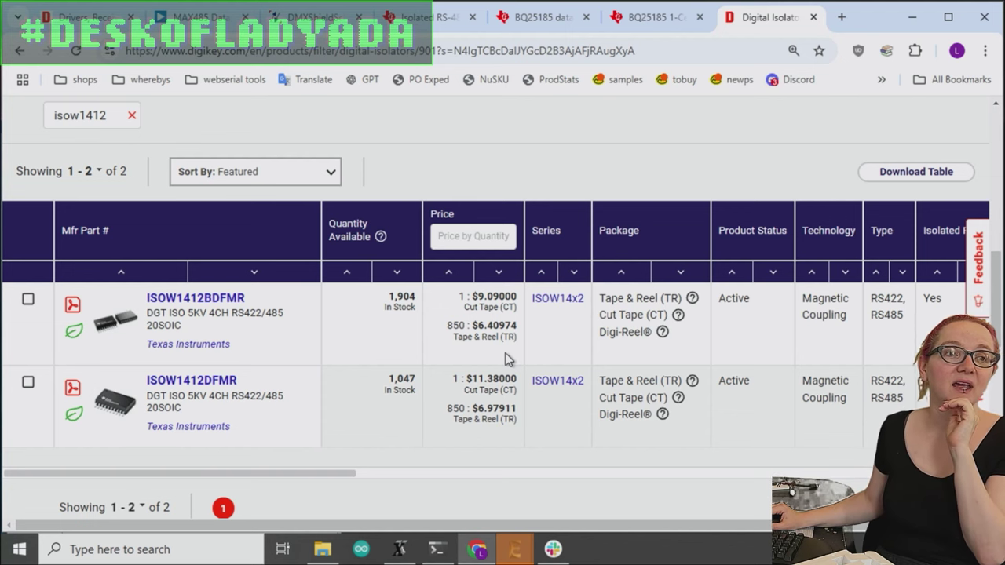
pyautogui.moveTo(528, 336)
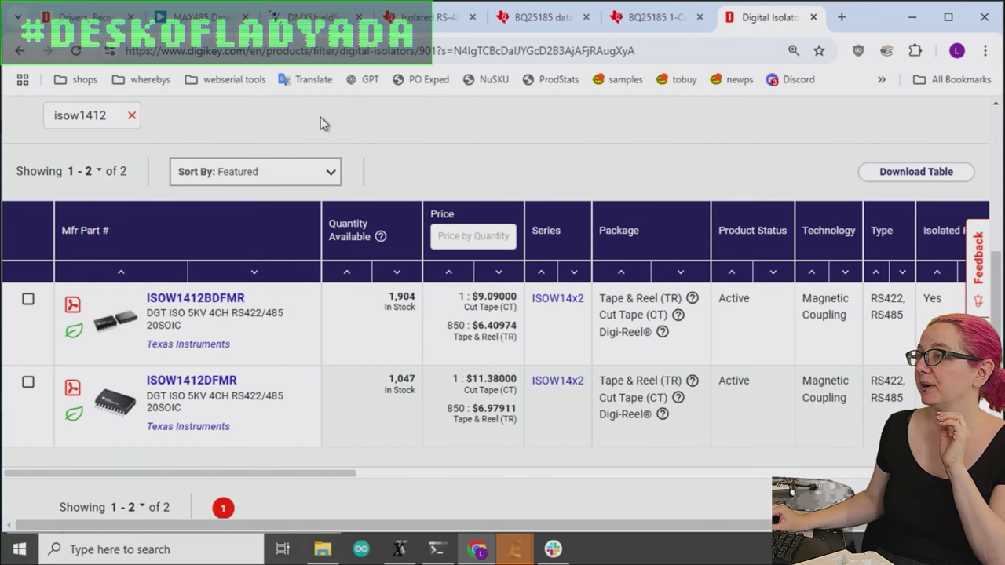
# - Return to the DigiKey list of isolated RS-485 transceivers and open the ISO3082DWR datasheet to review its first page
pyautogui.click(81, 19)
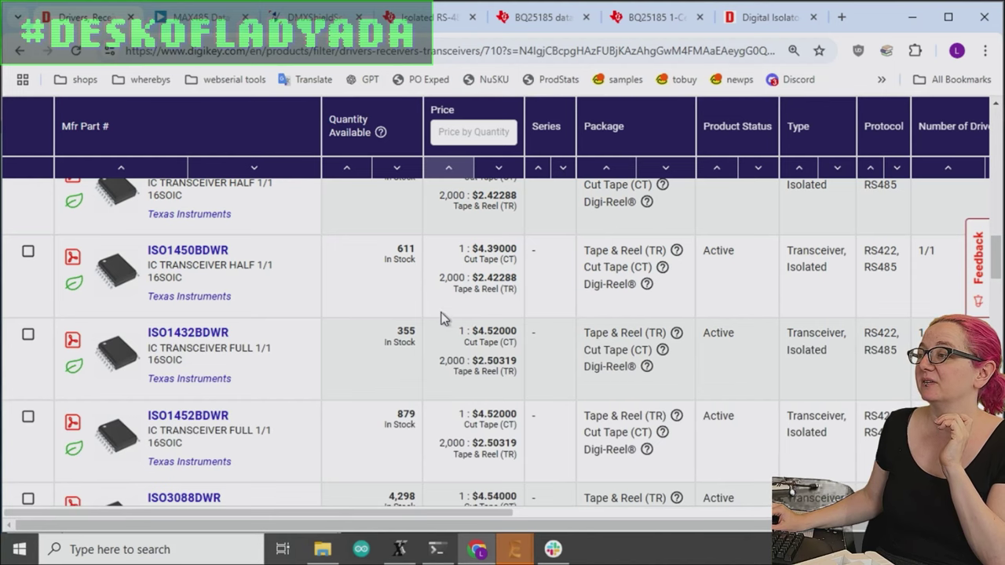
pyautogui.scroll(3, 537, 333)
pyautogui.scroll(2, 540, 337)
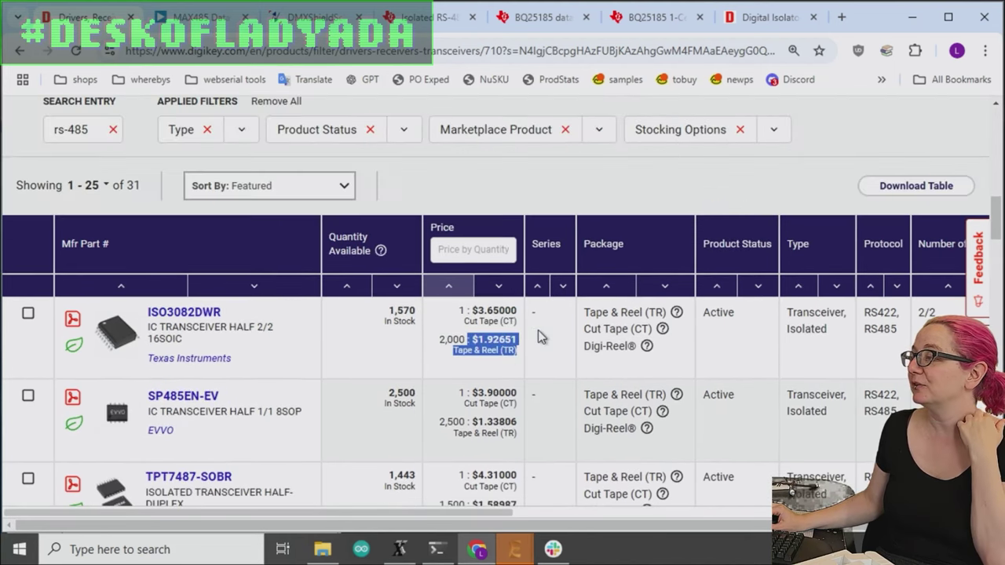
pyautogui.click(353, 362)
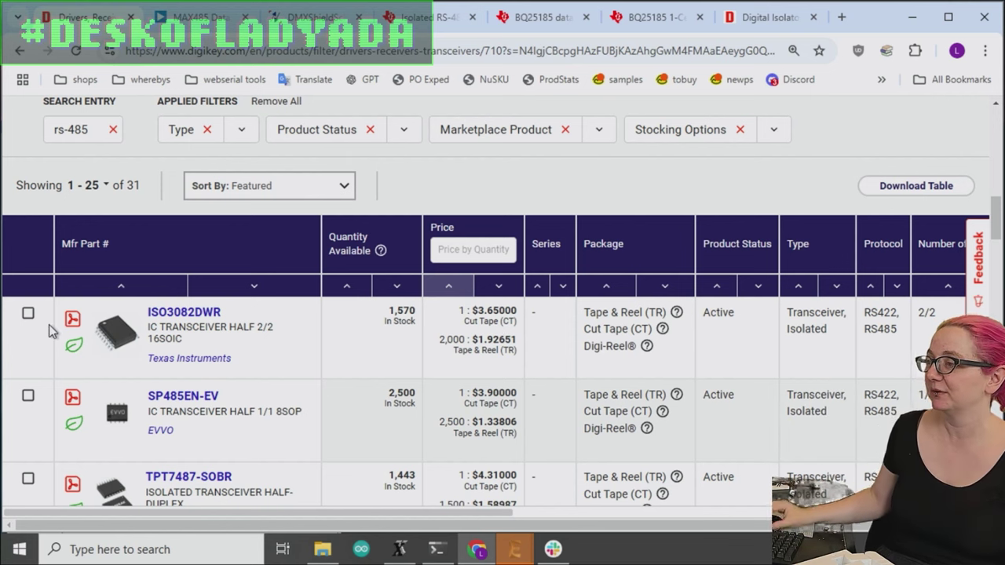
pyautogui.click(73, 319)
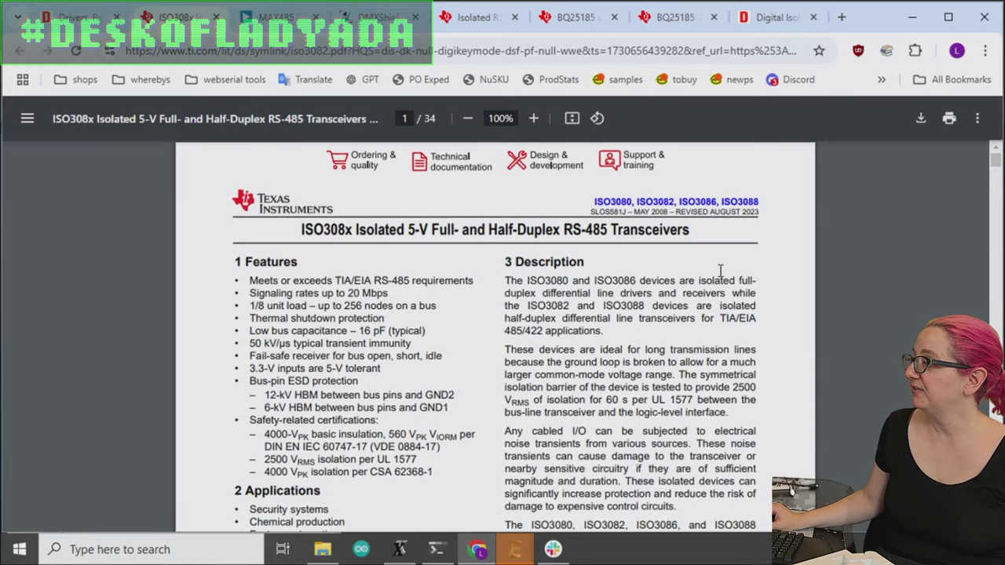
pyautogui.scroll(-10, 721, 270)
pyautogui.scroll(10, 720, 271)
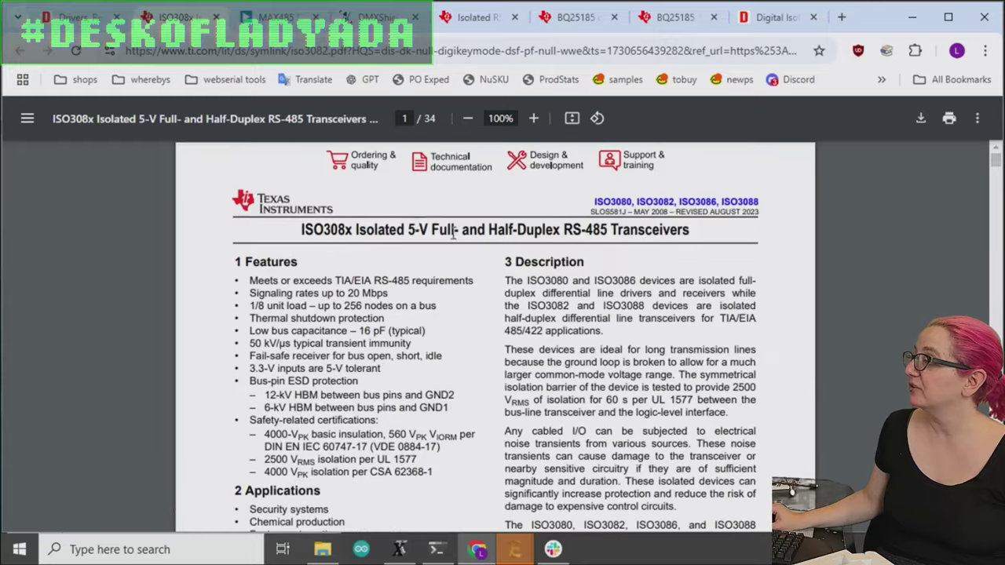
# - Filter the isolated transceivers by supply voltage, selecting every range except 4.75V ~ 5.25V, and apply the filter
pyautogui.hotkey('ctrl', 'shift', 'Tab')
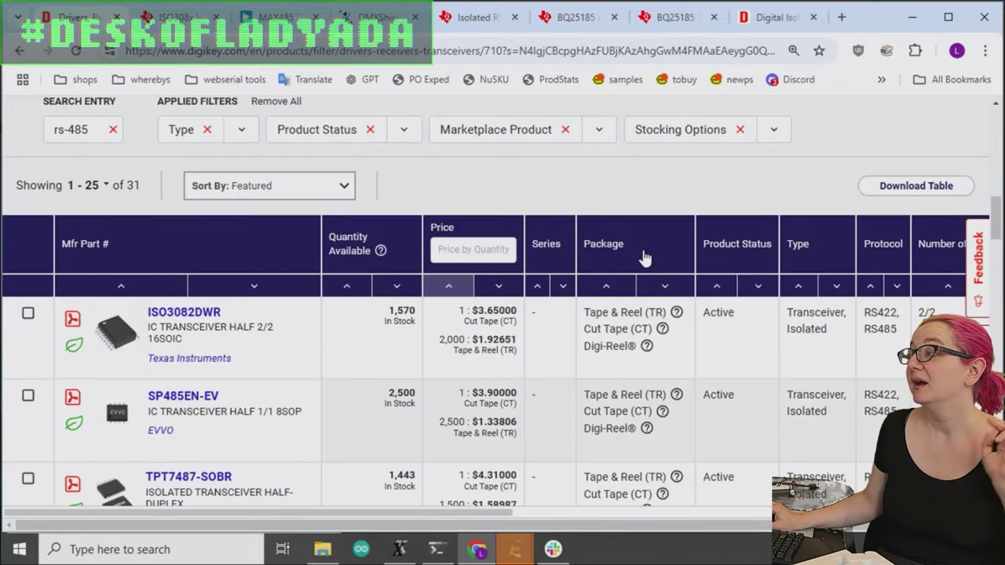
pyautogui.moveTo(502, 516); pyautogui.dragTo(471, 489)
pyautogui.scroll(10, 453, 393)
pyautogui.scroll(-2, 453, 393)
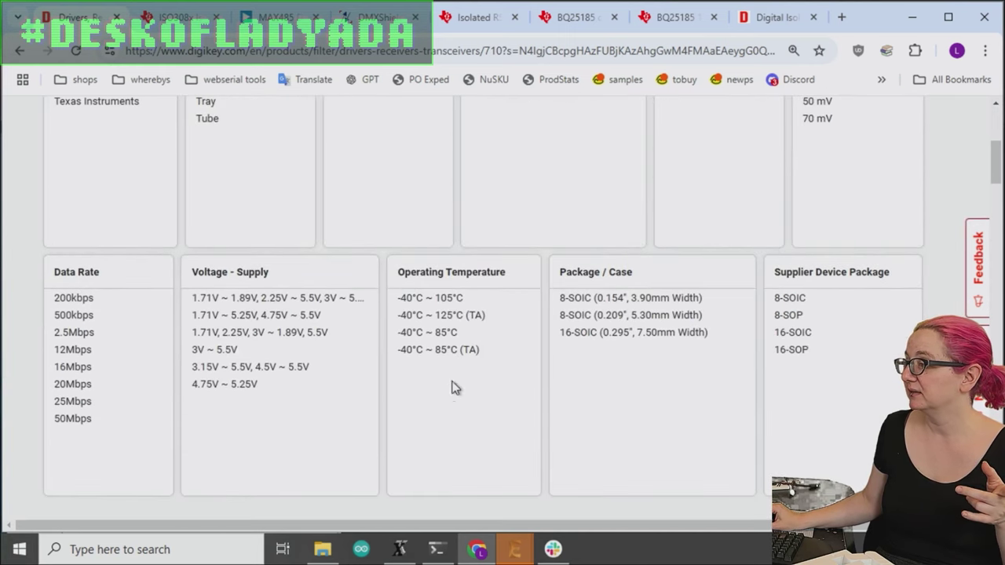
pyautogui.click(335, 301)
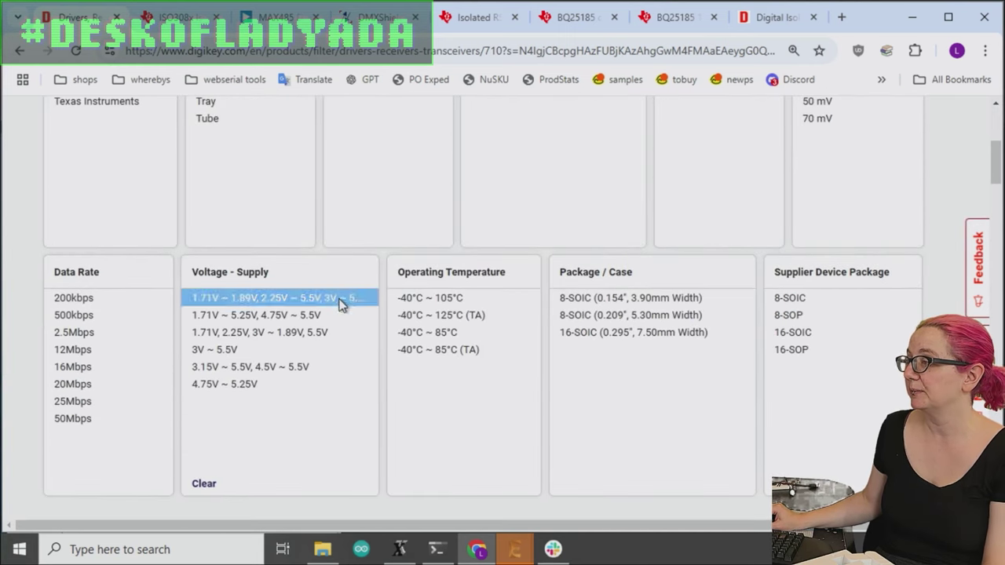
pyautogui.click(343, 318)
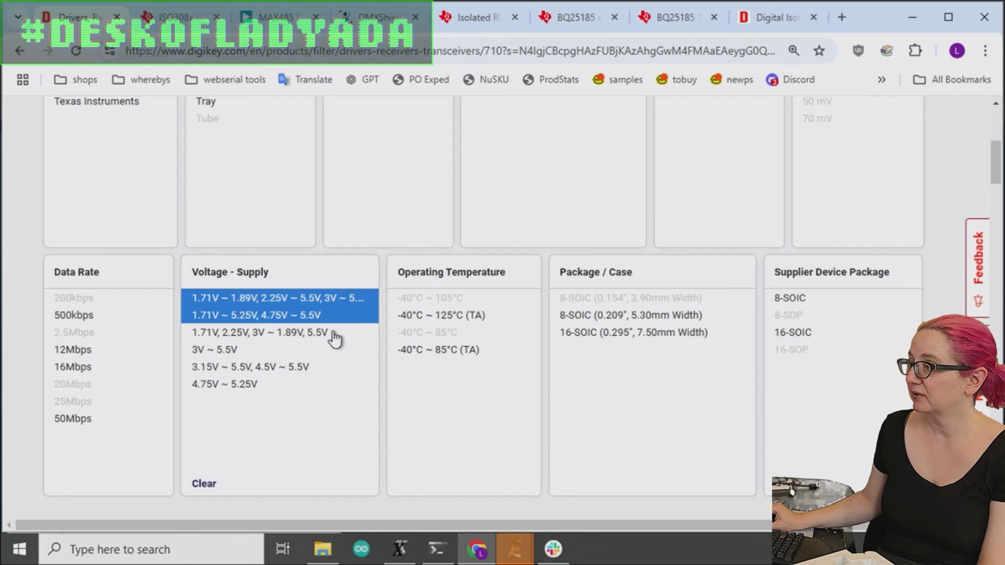
pyautogui.click(333, 333)
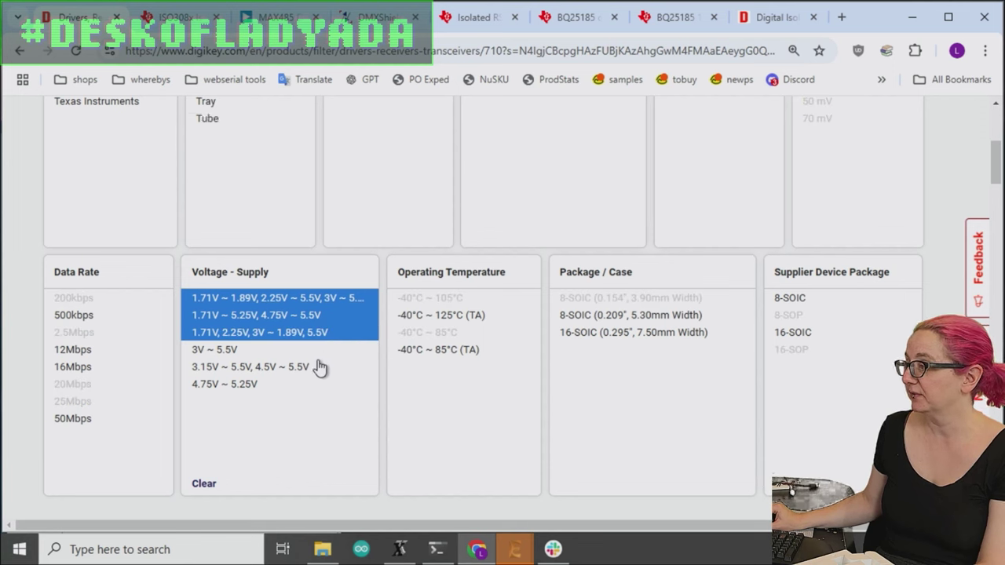
pyautogui.click(314, 353)
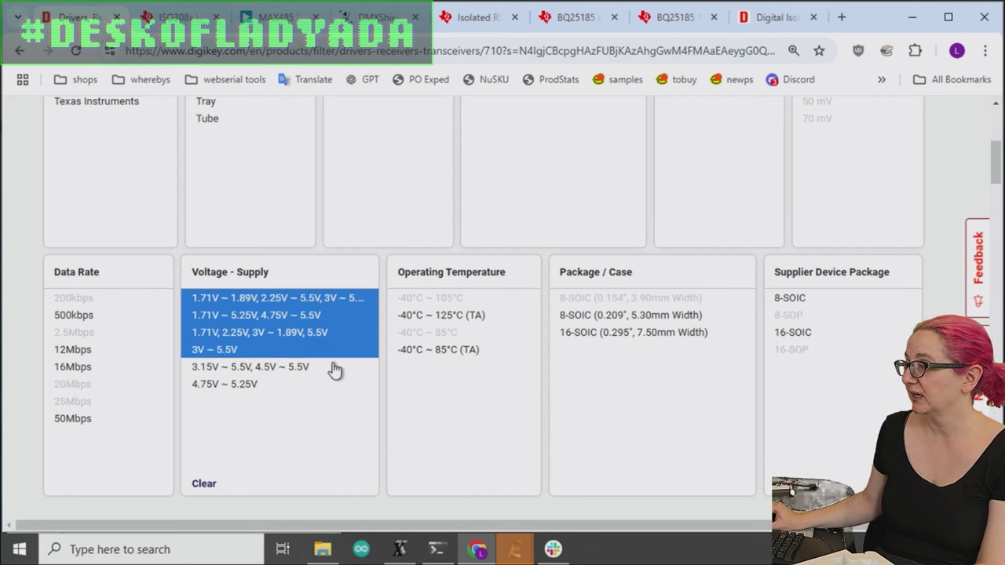
pyautogui.click(255, 370)
pyautogui.scroll(2, 899, 346)
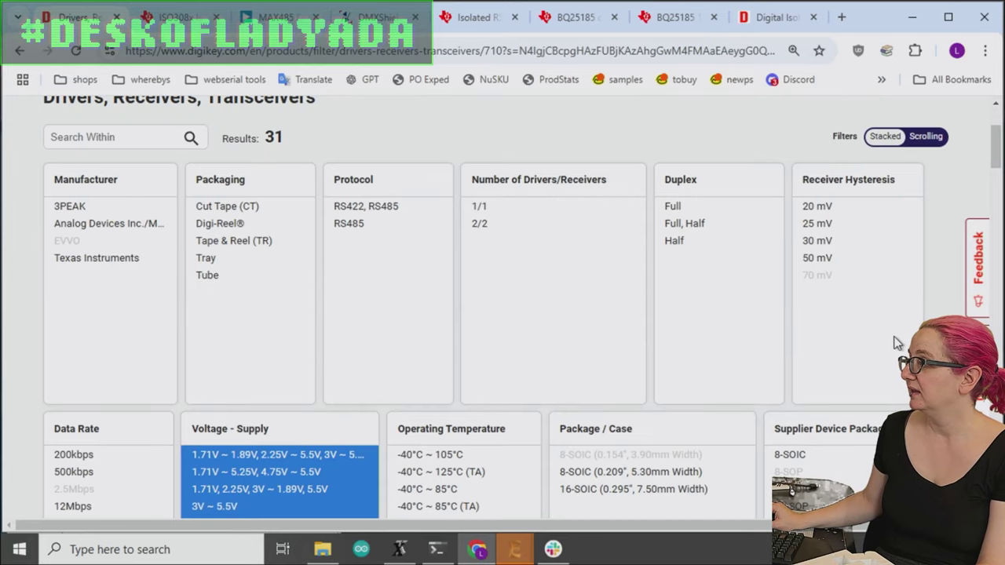
pyautogui.scroll(-3, 899, 343)
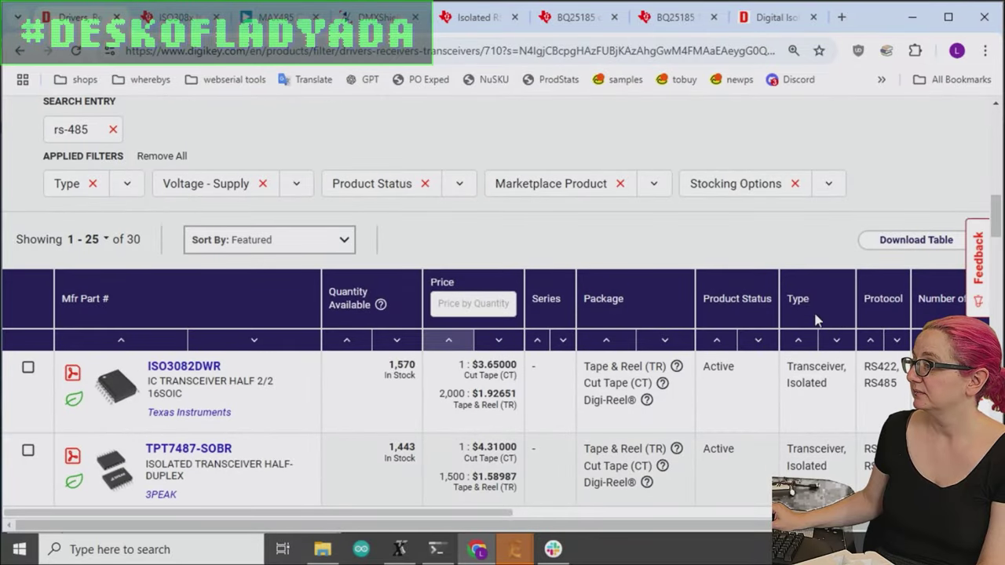
# - Compare the data rates and supply voltages of the filtered transceivers, highlighting the ISO3082DWR's data rate
pyautogui.scroll(-1, 409, 293)
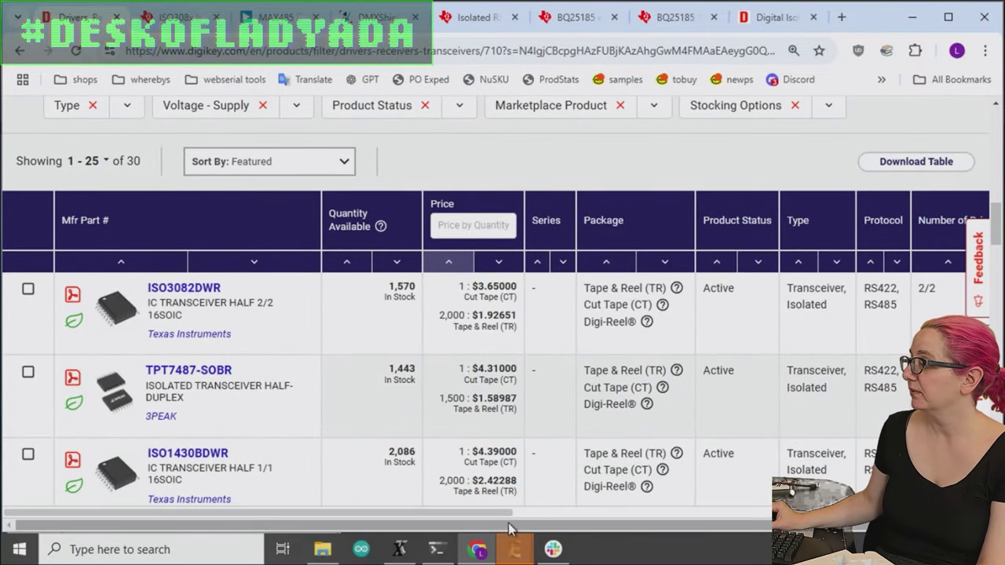
pyautogui.moveTo(495, 521); pyautogui.dragTo(825, 518)
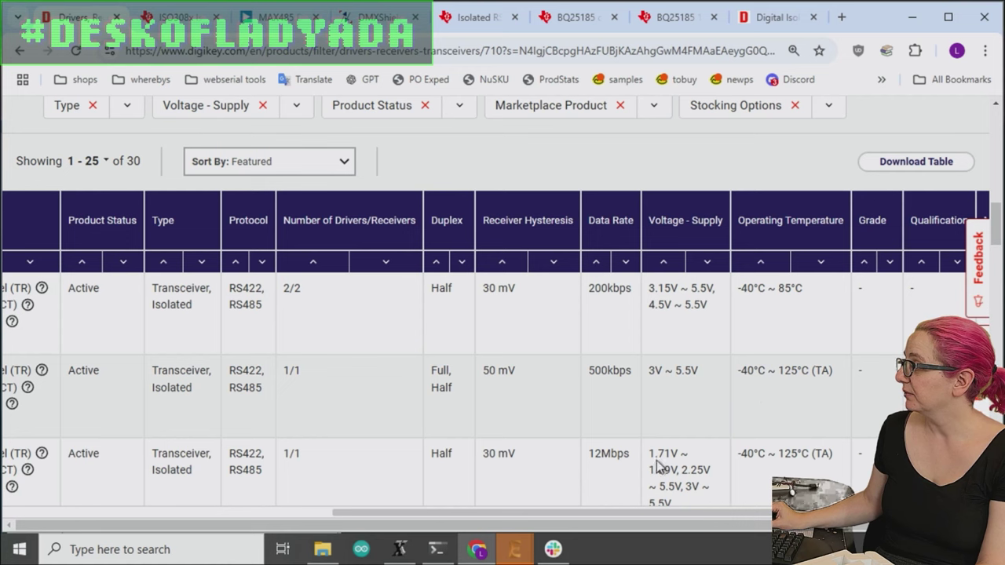
pyautogui.moveTo(561, 288); pyautogui.dragTo(635, 295)
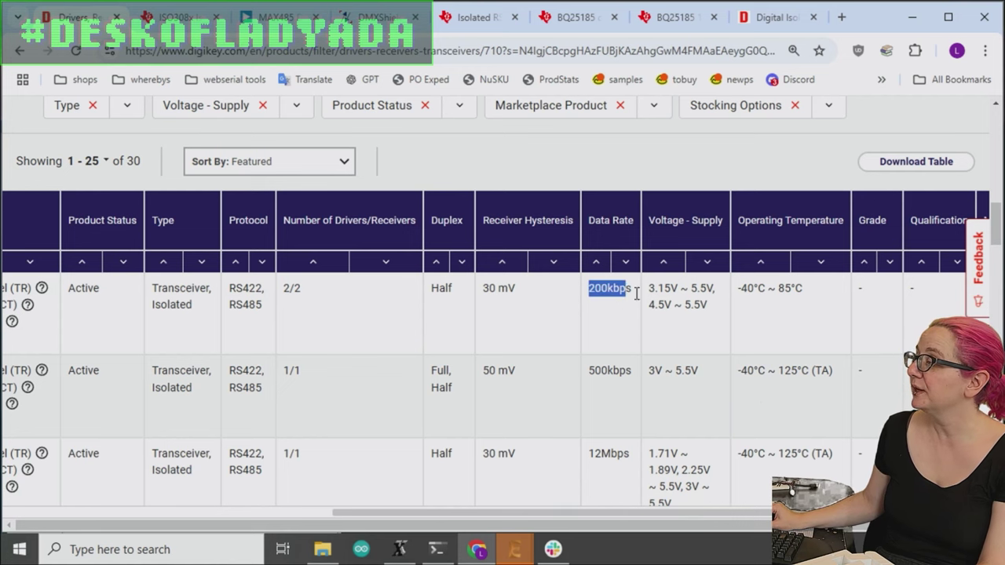
pyautogui.moveTo(678, 513); pyautogui.dragTo(527, 482)
# - Filter the isolated transceivers by data rate, selecting every rate from 500kbps to 50Mbps, and apply the filter
pyautogui.scroll(8, 853, 264)
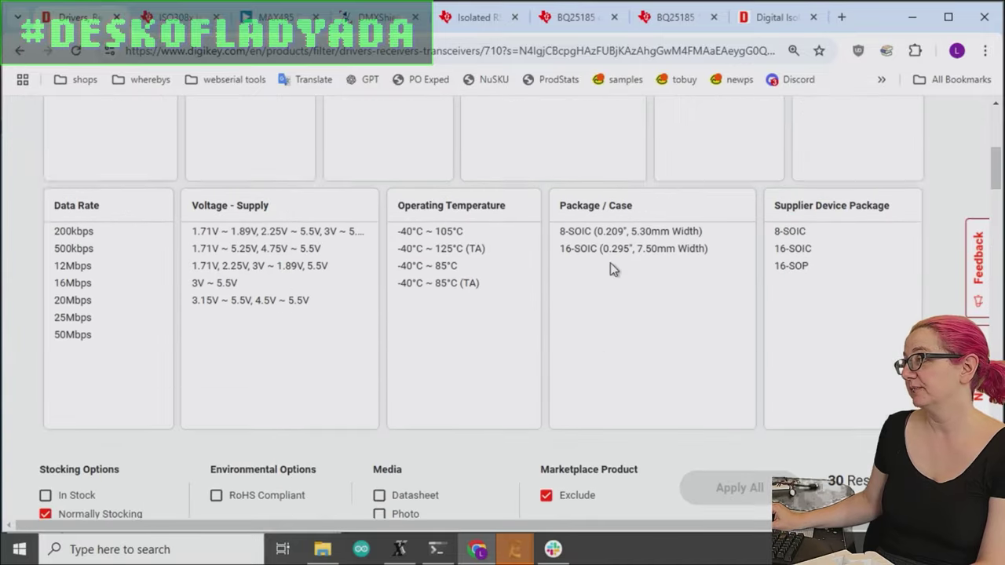
pyautogui.scroll(3, 853, 264)
pyautogui.scroll(-3, 689, 233)
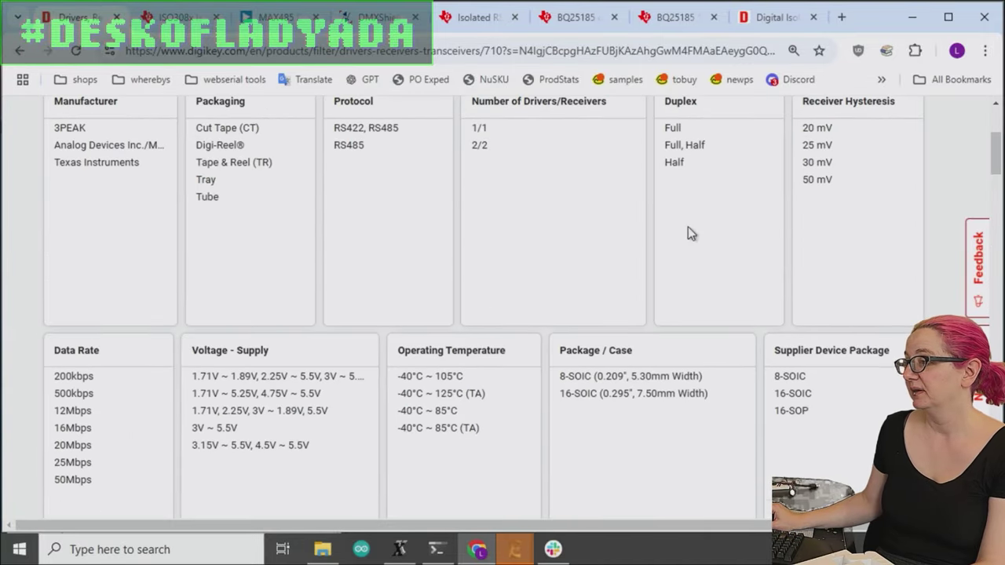
pyautogui.moveTo(73, 315); pyautogui.dragTo(100, 413)
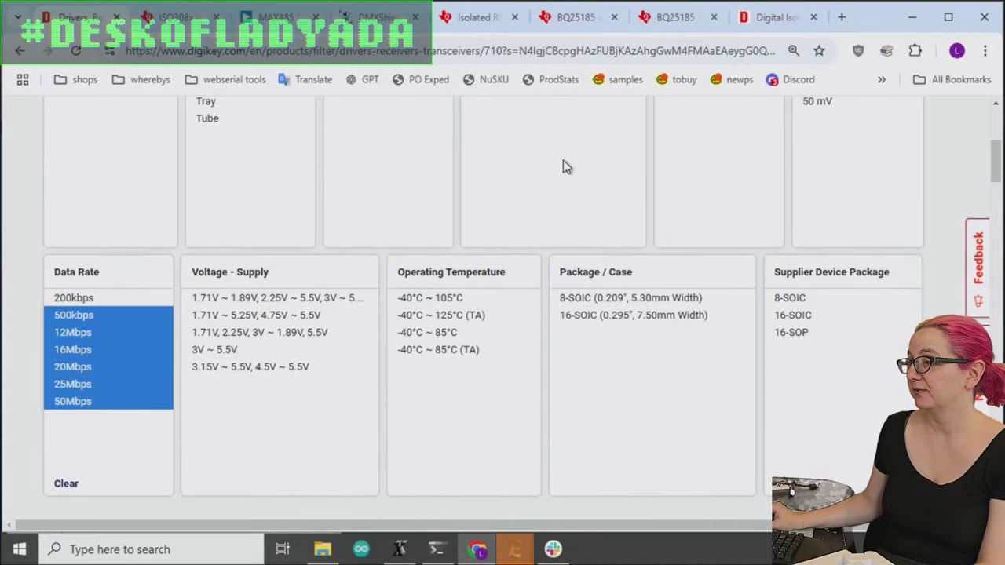
pyautogui.scroll(-5, 735, 275)
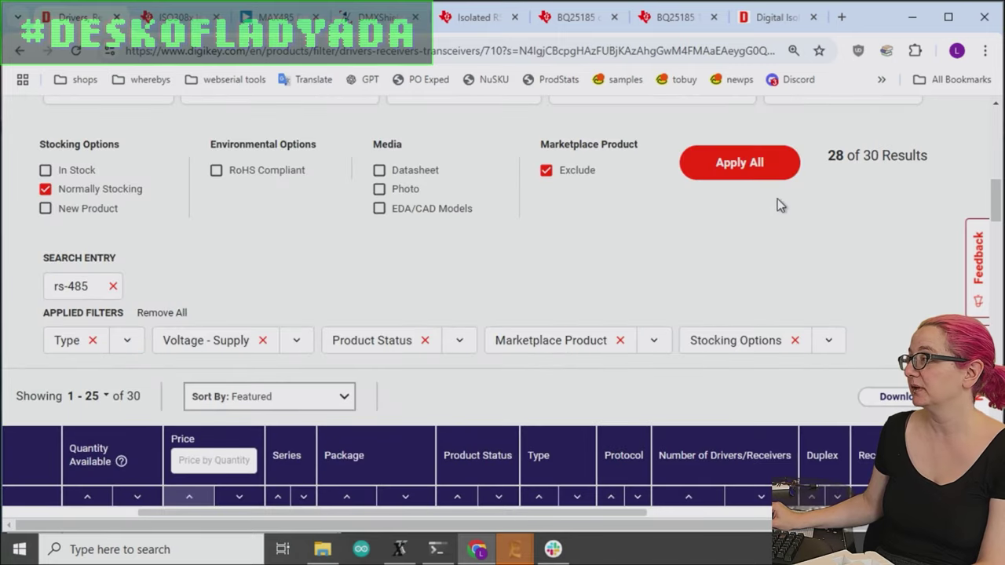
pyautogui.scroll(-7, 669, 321)
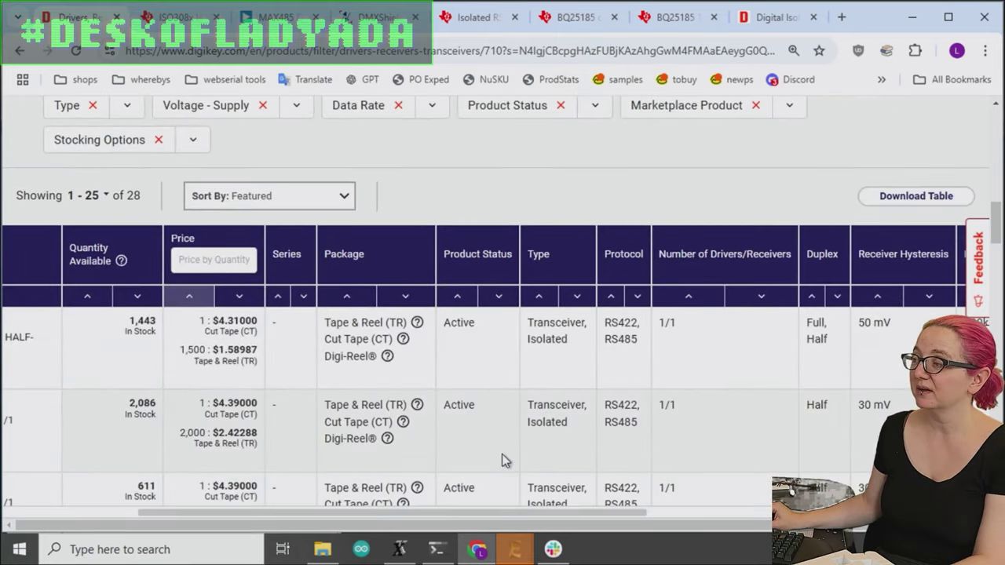
# - Open the ISO1430BDWR datasheet from the filtered list, closing the ISO308x and MAX485 datasheets, and bring the new datasheet into view
pyautogui.moveTo(501, 513); pyautogui.dragTo(263, 514)
pyautogui.scroll(-2, 235, 355)
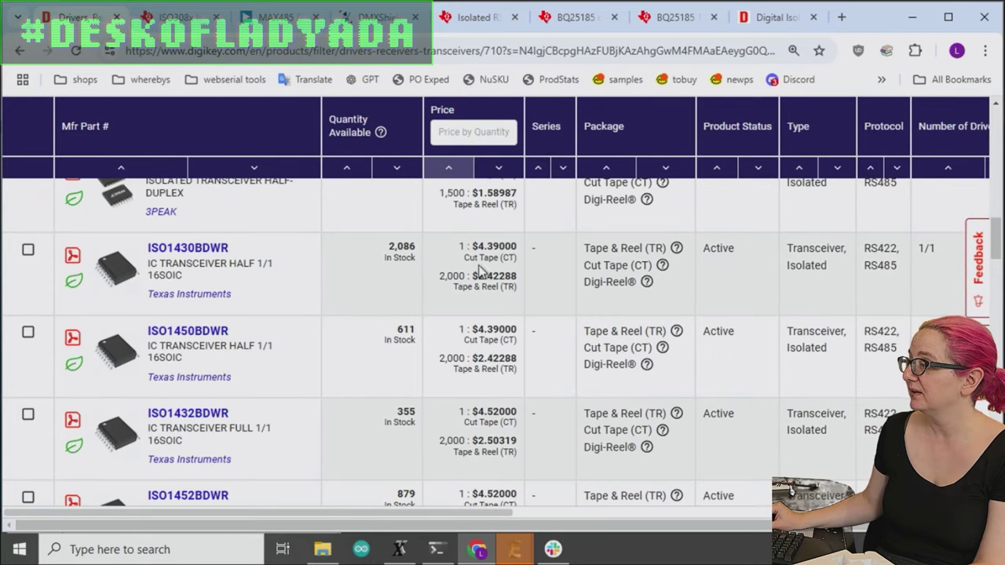
pyautogui.click(71, 257)
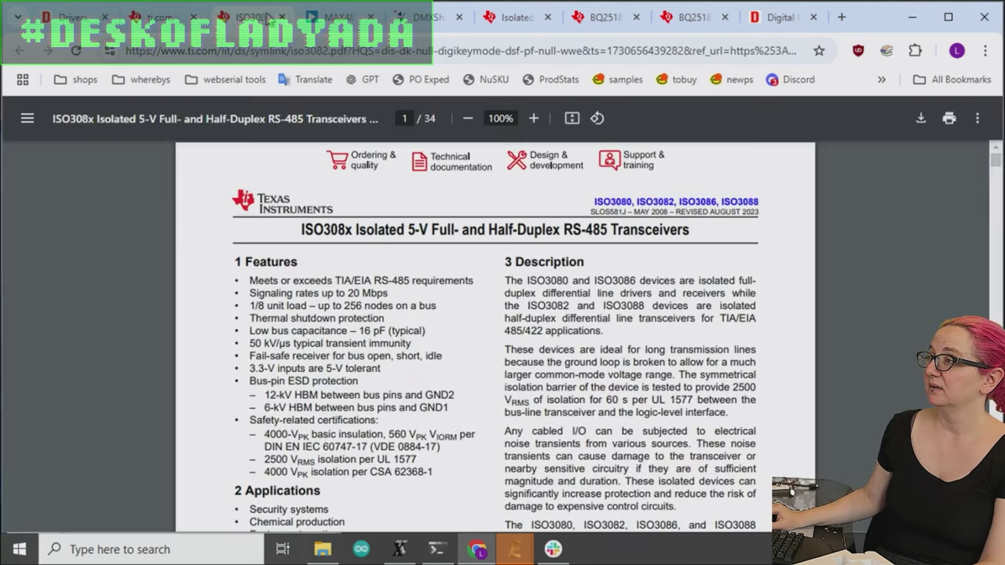
pyautogui.click(277, 22)
pyautogui.click(282, 16)
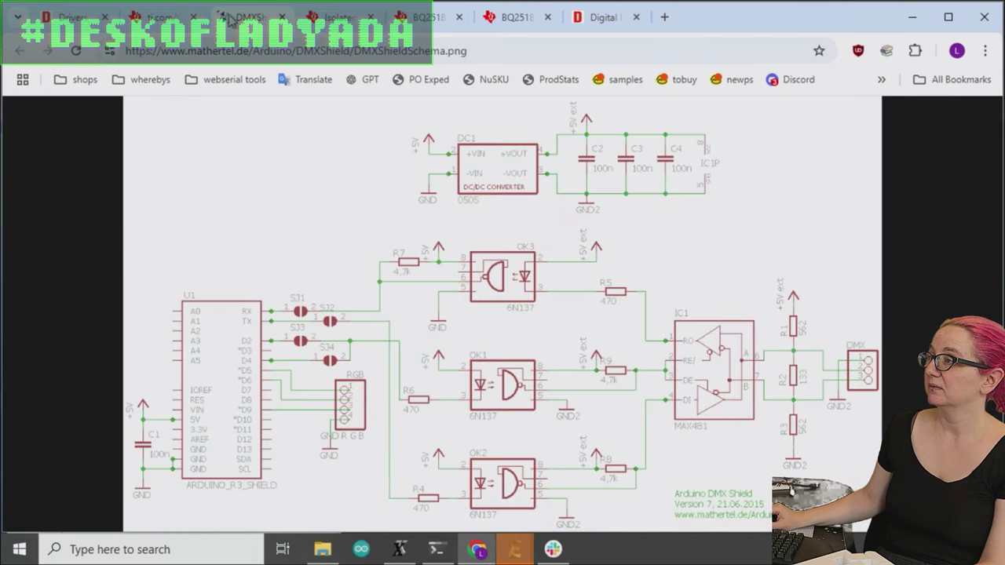
pyautogui.click(174, 22)
pyautogui.hotkey('ctrl', 'Tab')
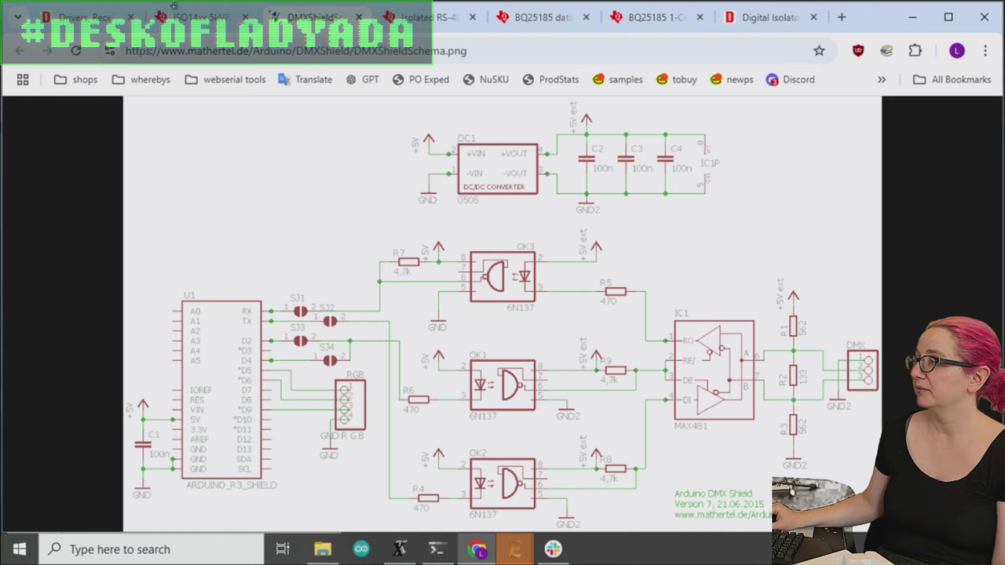
pyautogui.click(200, 18)
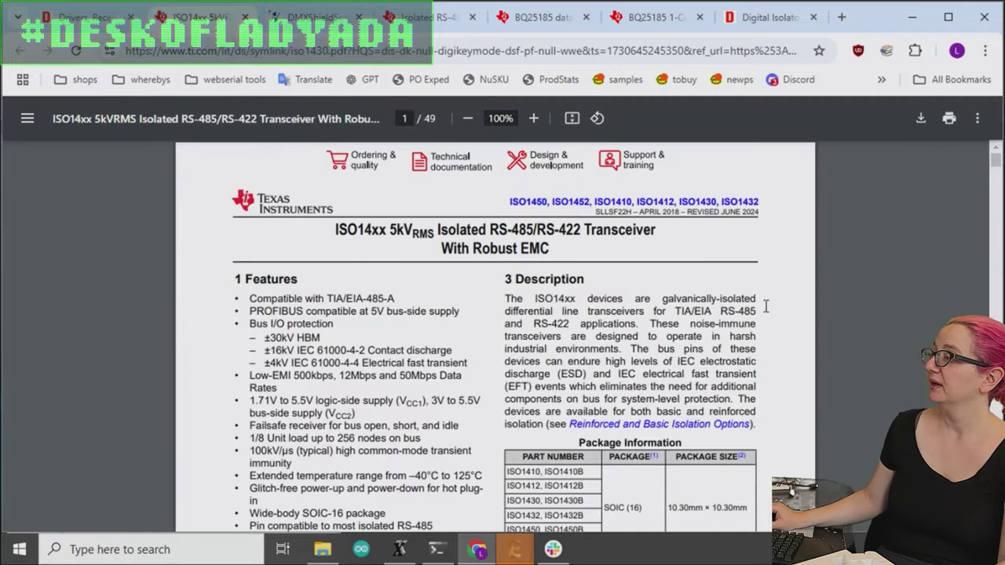
# - Review the ISO14xx datasheet's features, application schematic and device comparison table, enlarging the document to 125%
pyautogui.scroll(-1, 773, 289)
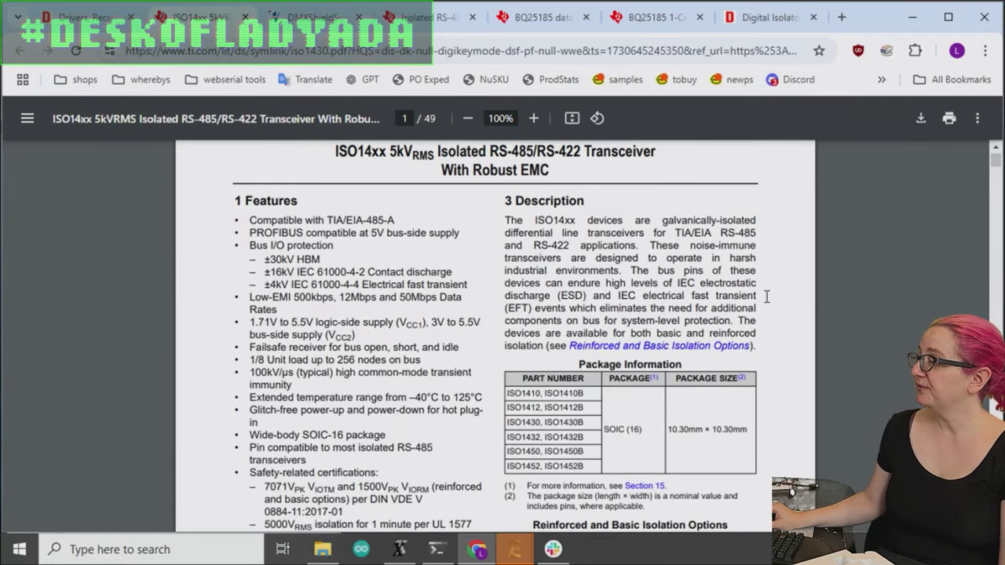
pyautogui.scroll(-5, 766, 296)
pyautogui.scroll(3, 707, 330)
pyautogui.scroll(-3, 673, 351)
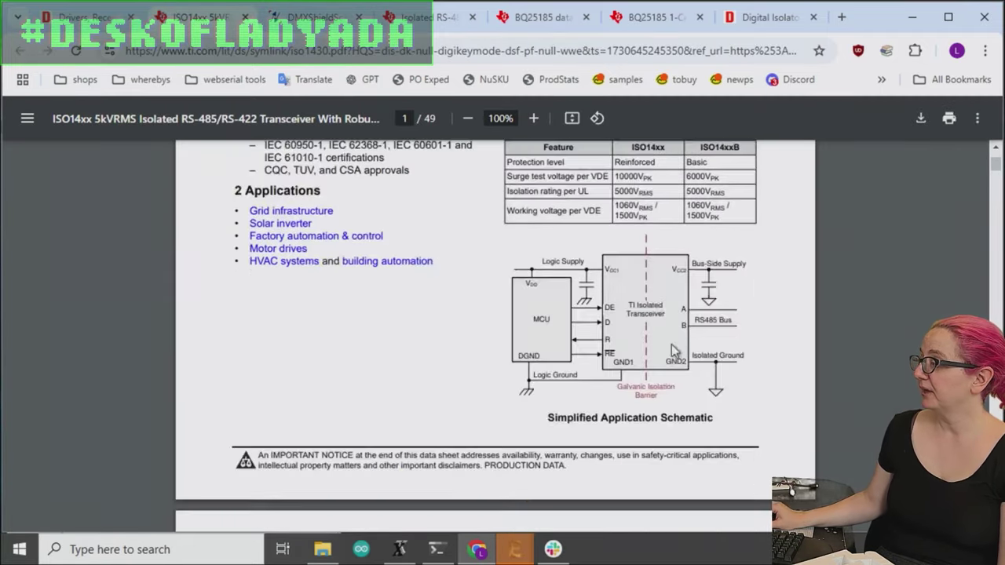
pyautogui.scroll(-10, 673, 351)
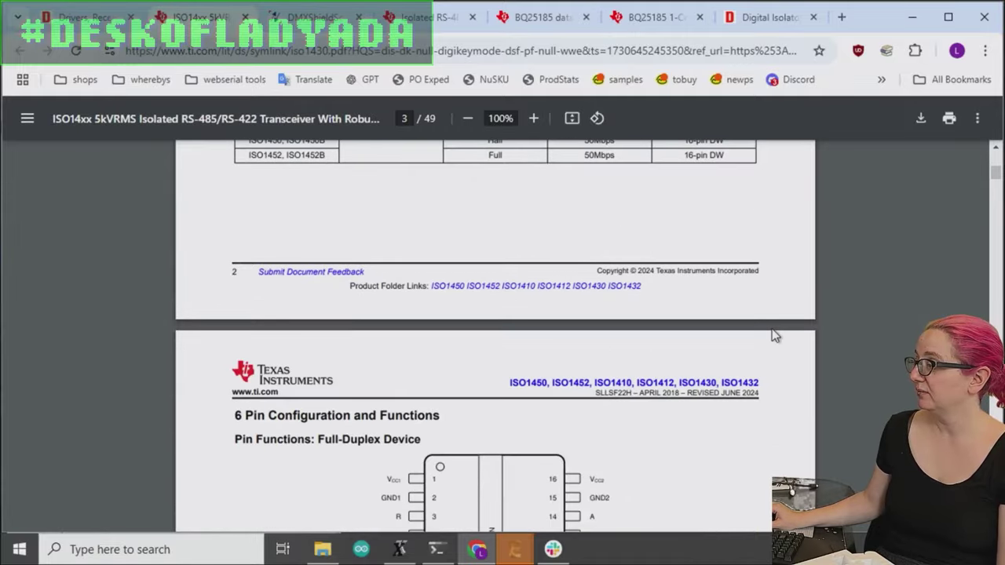
pyautogui.scroll(3, 774, 336)
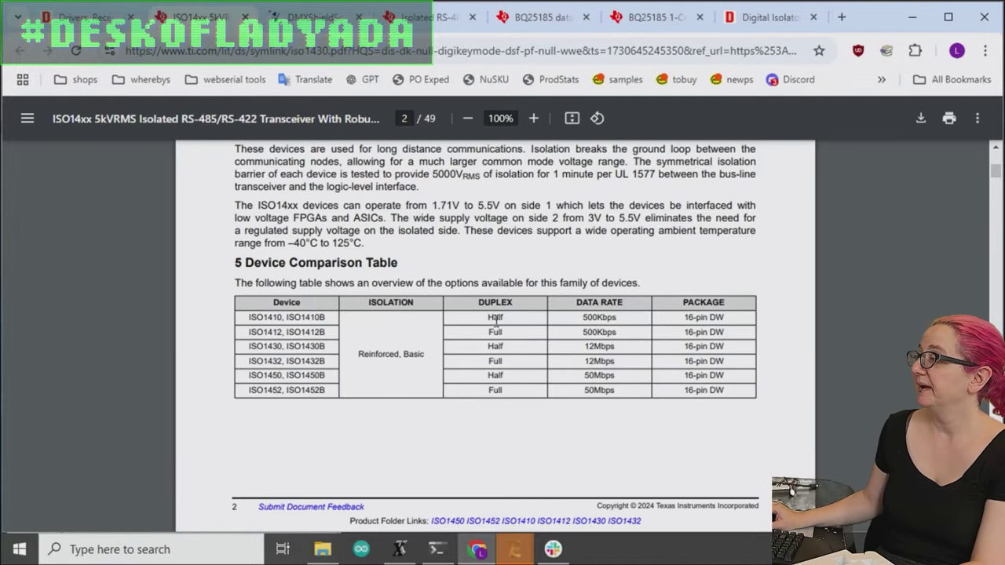
pyautogui.scroll(2, 666, 333)
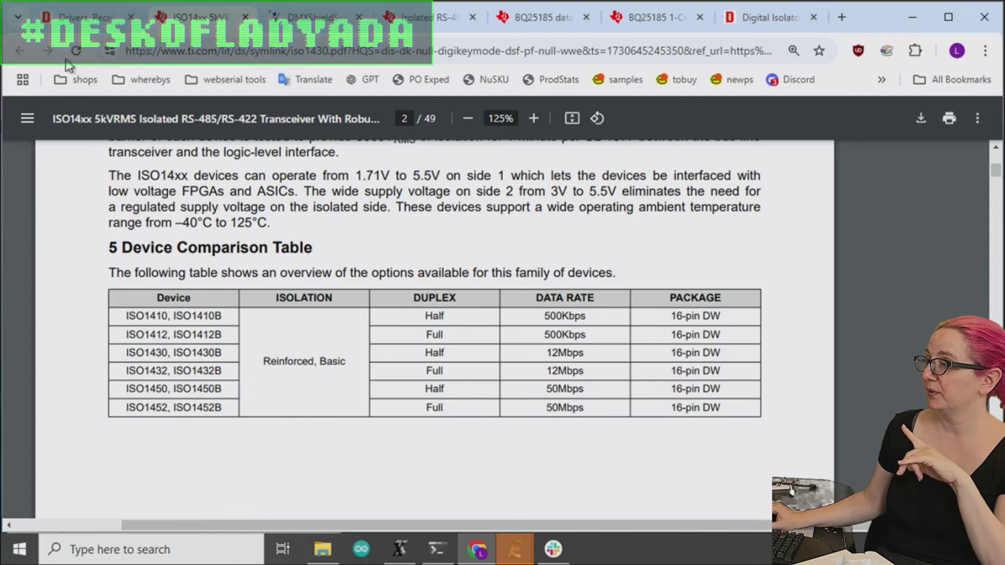
# - Return to the DigiKey transceiver list, filter Duplex to Full and Full, Half, apply it and check the listed parts' prices
pyautogui.click(75, 18)
pyautogui.scroll(3, 801, 341)
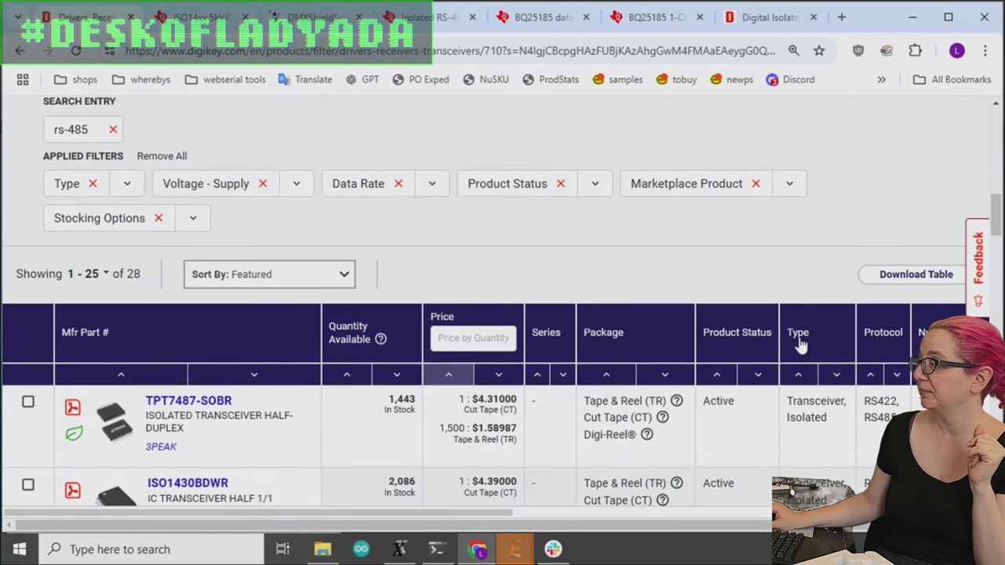
pyautogui.scroll(8, 801, 341)
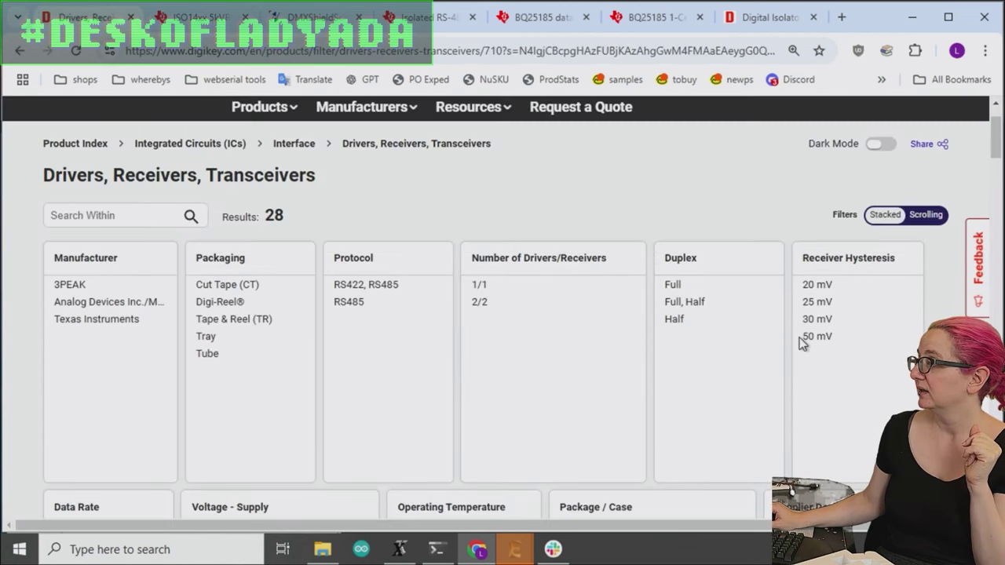
pyautogui.moveTo(696, 283); pyautogui.dragTo(705, 307)
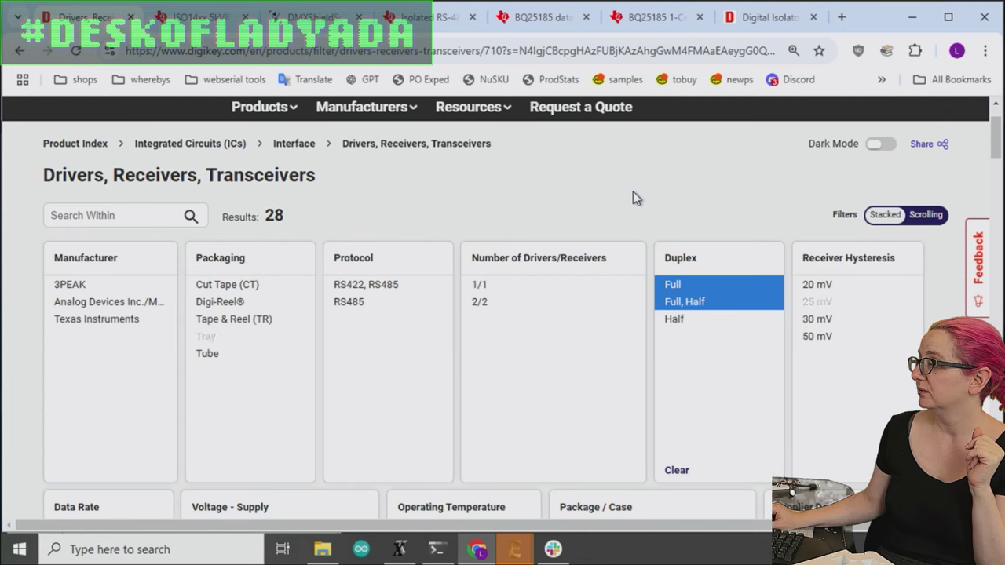
pyautogui.scroll(-8, 633, 198)
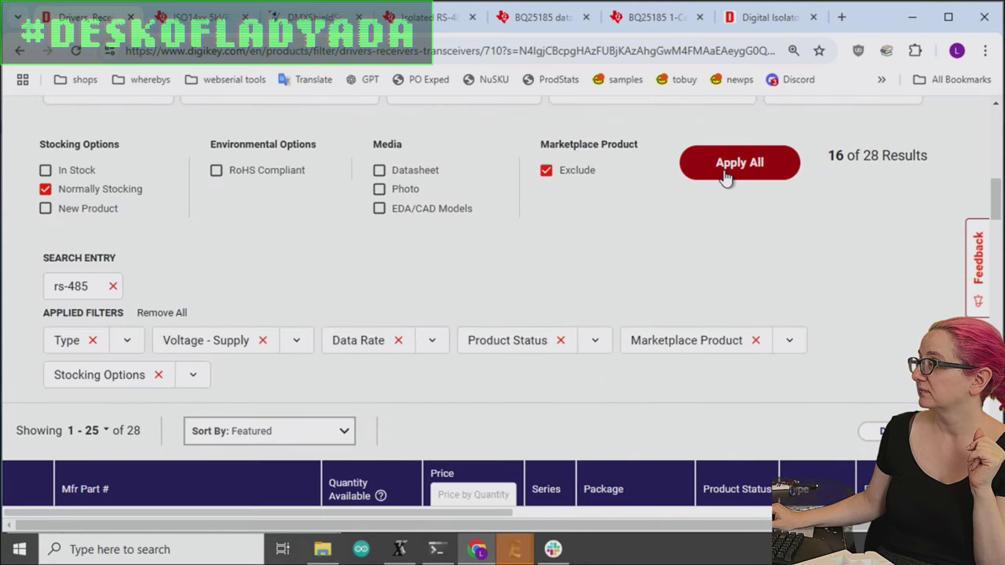
pyautogui.click(738, 162)
pyautogui.scroll(-10, 839, 322)
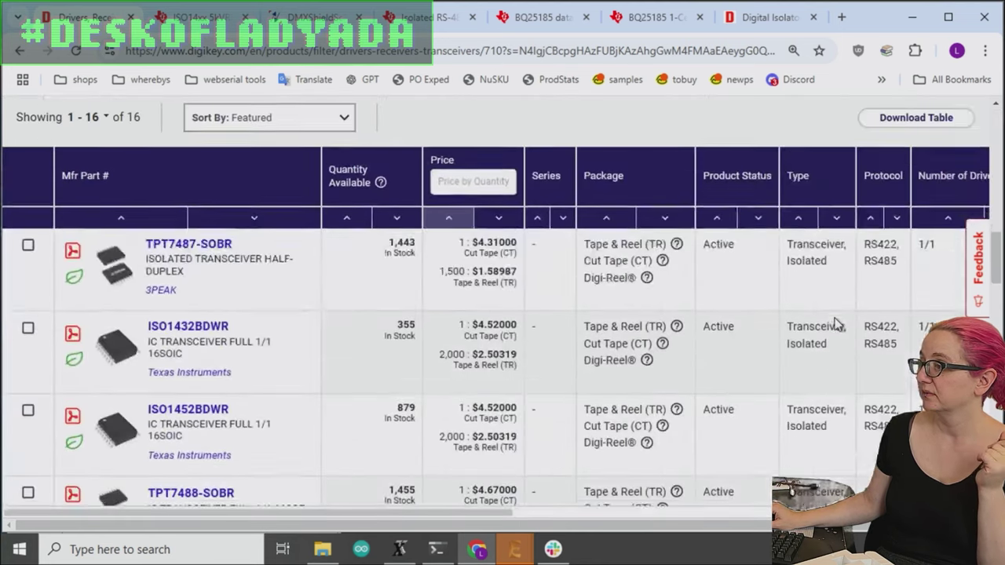
pyautogui.scroll(-1, 837, 325)
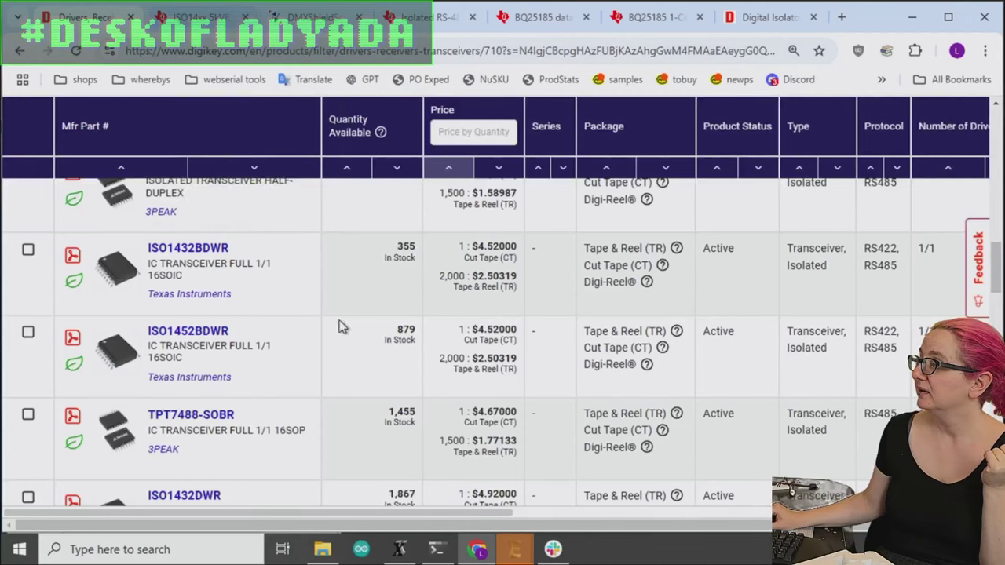
pyautogui.scroll(1, 339, 327)
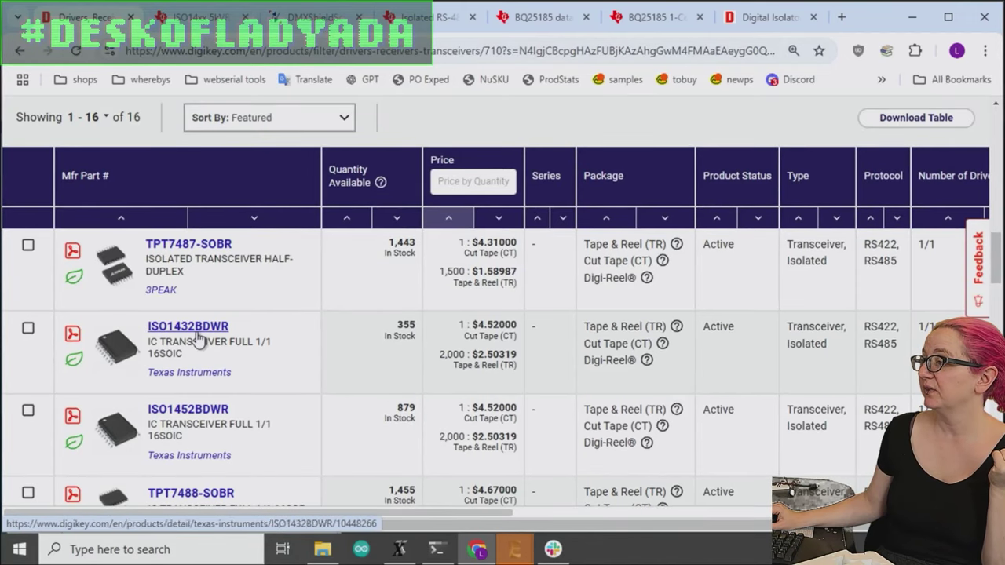
# - Highlight the ISO1432, ISO1432B row in the ISO14xx datasheet's device comparison table and return to the DigiKey list
pyautogui.click(201, 17)
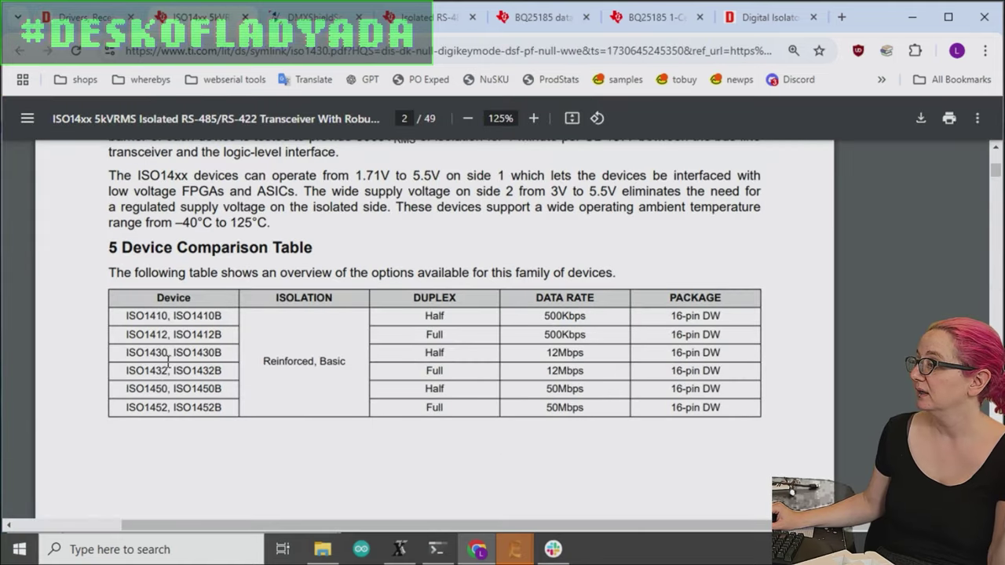
pyautogui.moveTo(119, 374); pyautogui.dragTo(731, 374)
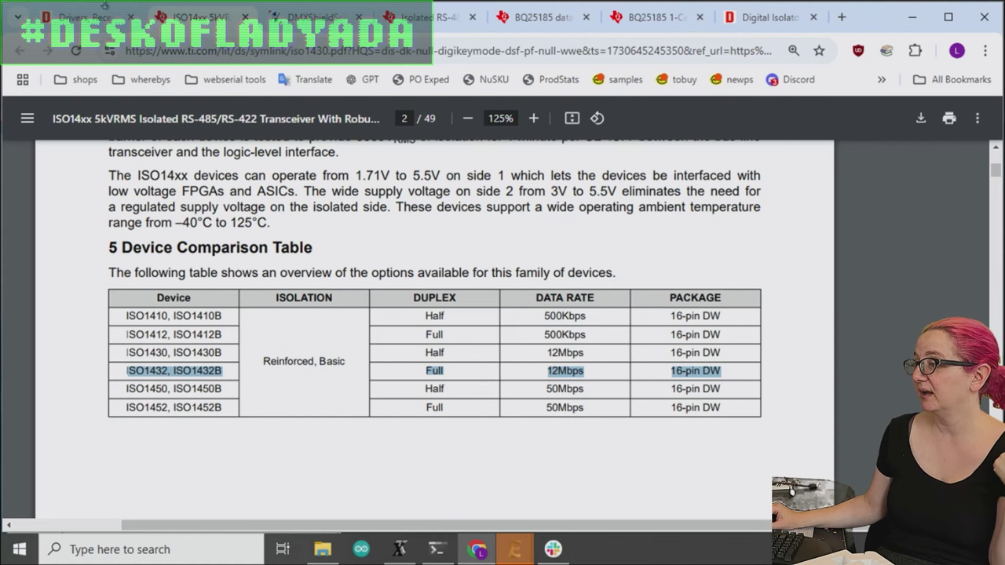
pyautogui.click(78, 14)
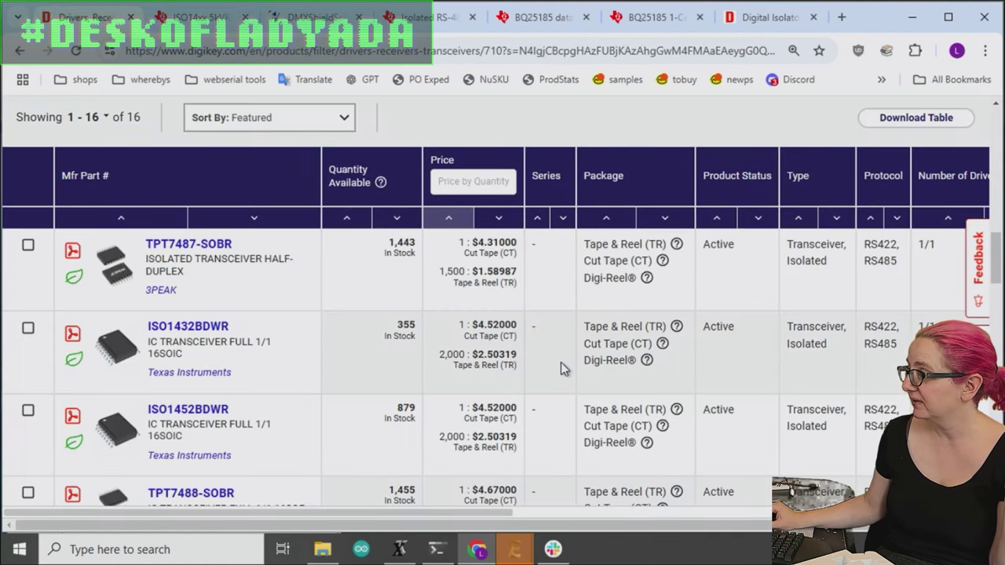
# - Open the ISO1432BDWR product page from the DigiKey results and bring its quantity field and price breaks into view
pyautogui.moveTo(560, 362)
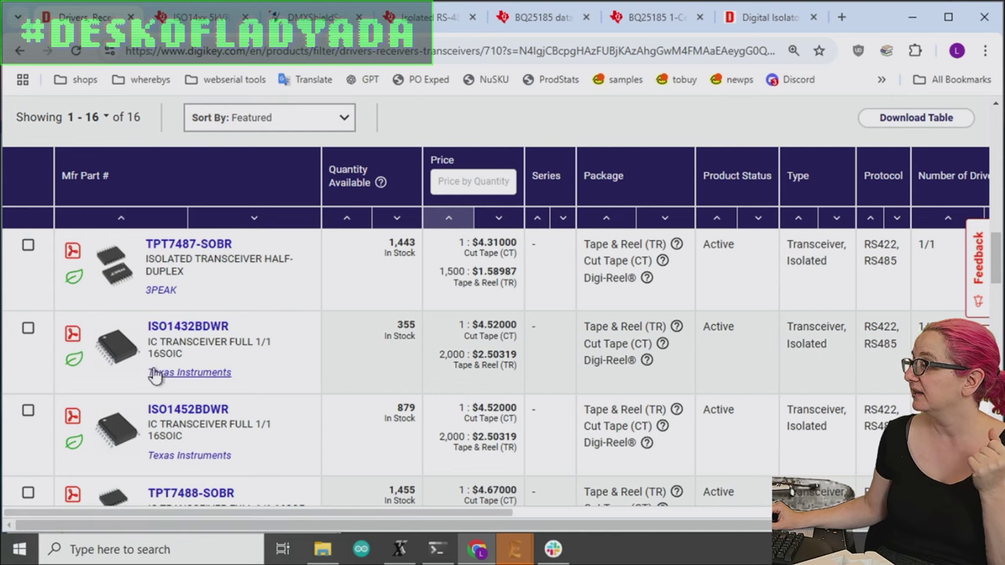
pyautogui.click(168, 334)
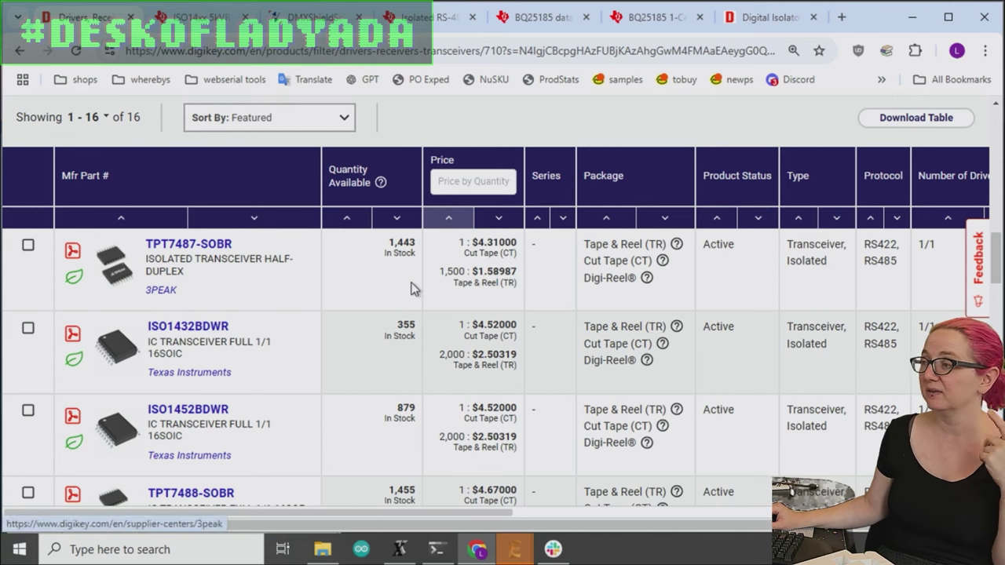
pyautogui.scroll(-1, 609, 271)
pyautogui.click(606, 267)
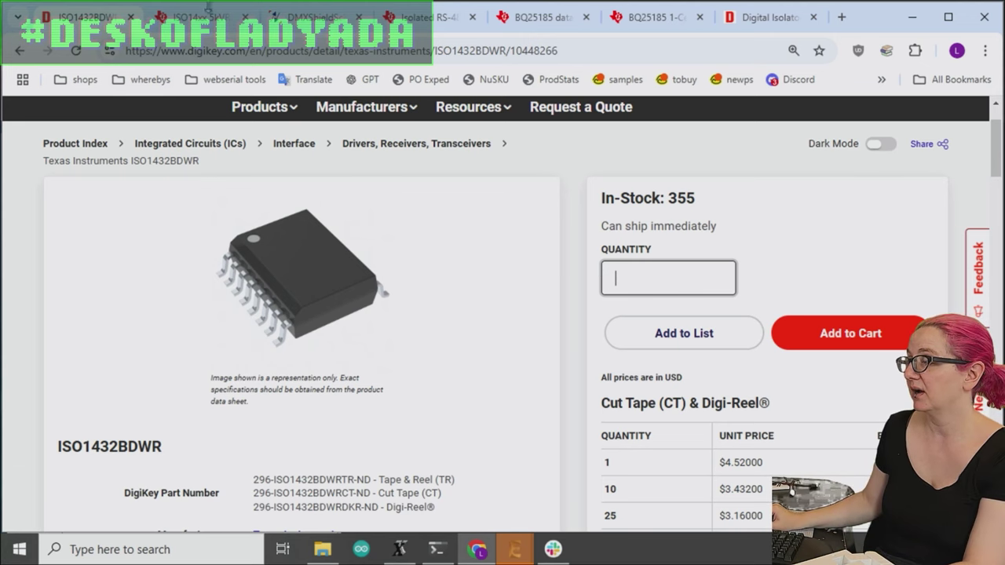
# - Load adafruit.com in place of the ISO14xx datasheet and search the shop for usb isolator
pyautogui.click(206, 14)
pyautogui.click(224, 52)
pyautogui.write('ada')
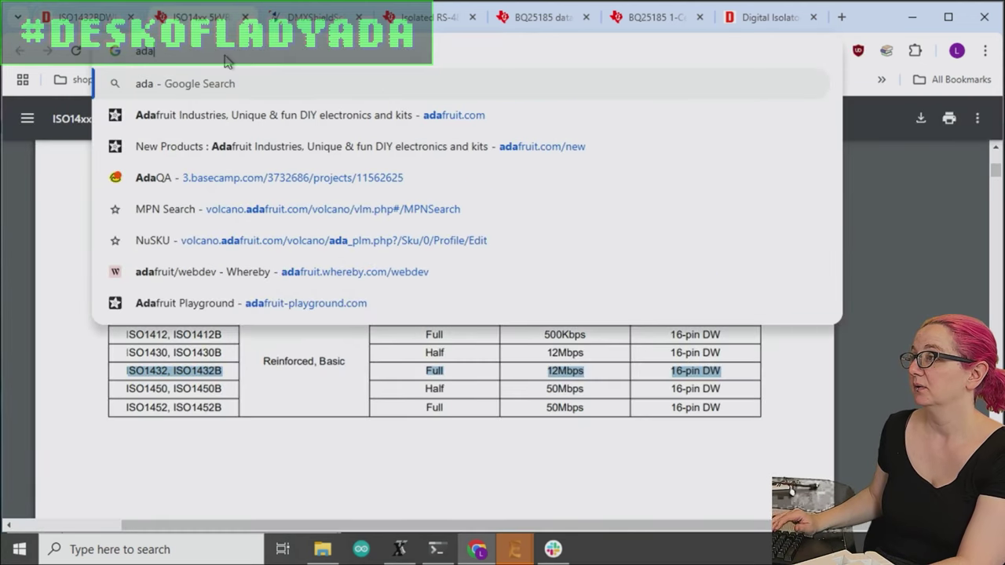
pyautogui.press('Return')
pyautogui.click(816, 168)
pyautogui.write('usb')
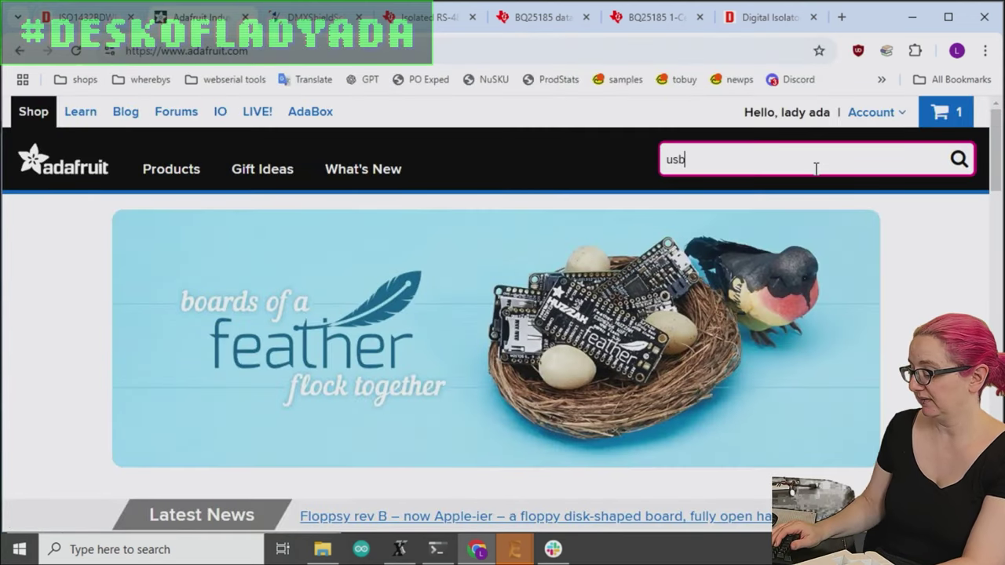
pyautogui.write(' isolator')
pyautogui.press('Return')
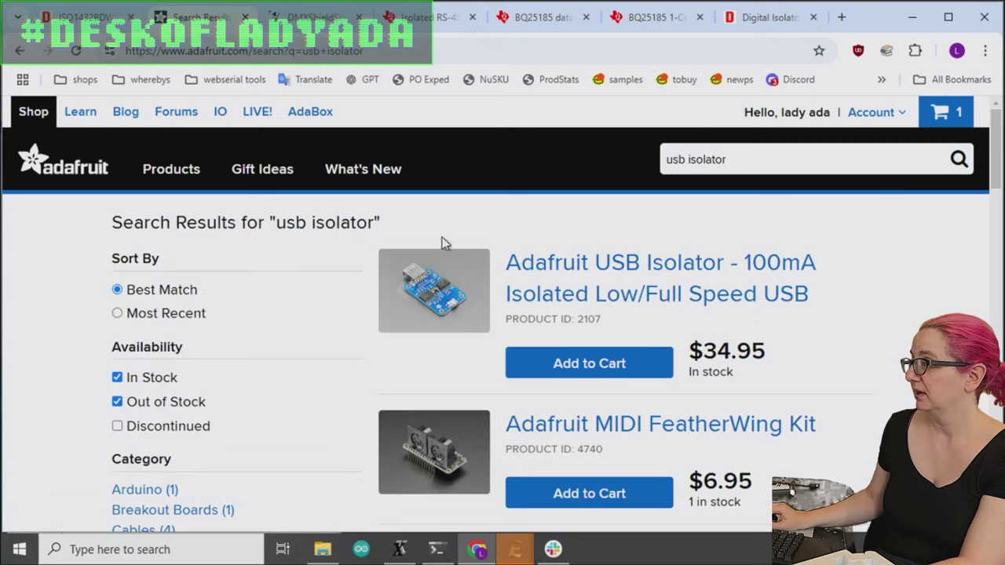
# - Examine the top-view photo on the Adafruit 100mA USB Isolator product page and return to the ISO1432BDWR page on DigiKey
pyautogui.click(539, 308)
pyautogui.scroll(-2, 479, 283)
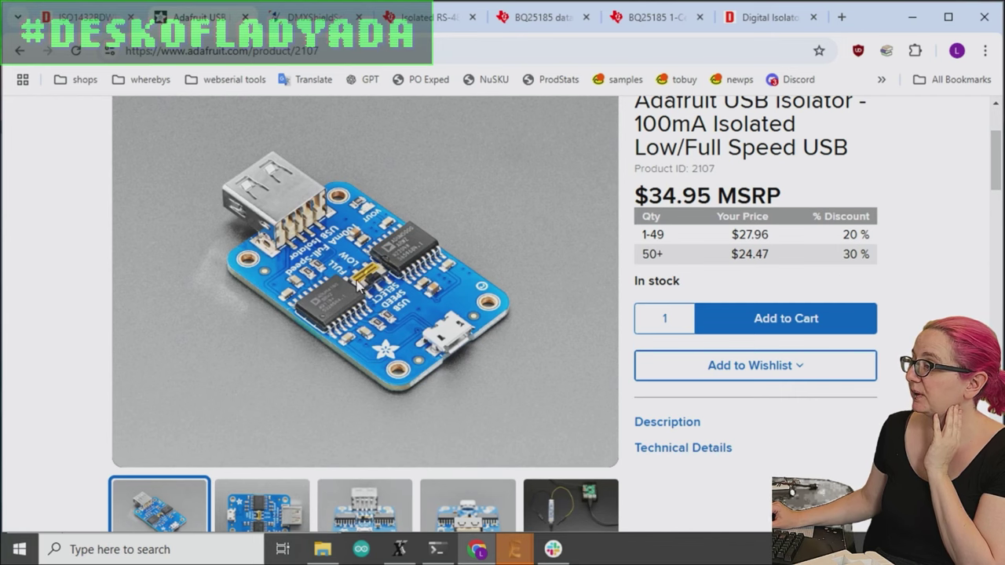
pyautogui.scroll(-1, 342, 304)
pyautogui.scroll(-1, 342, 305)
pyautogui.click(251, 357)
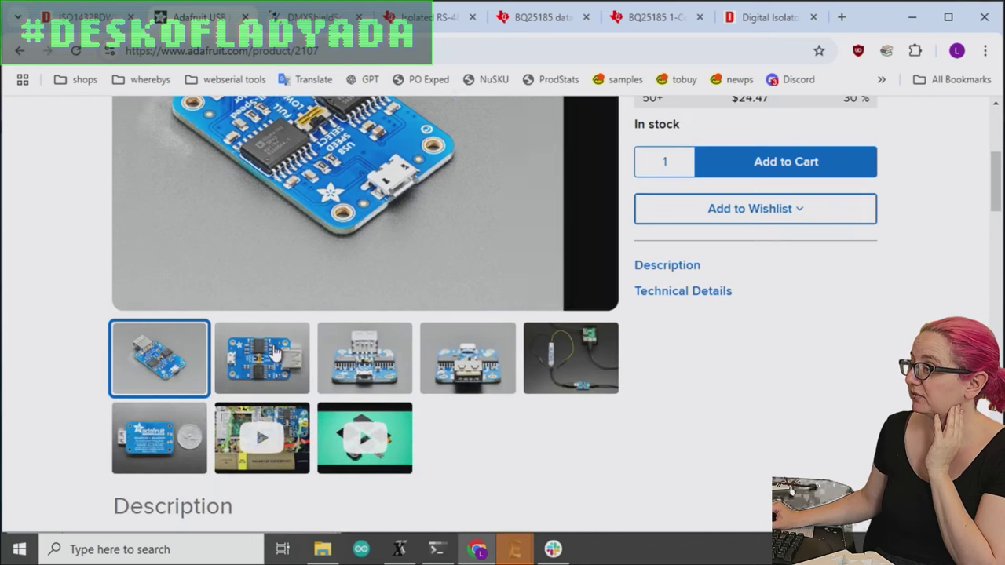
pyautogui.scroll(3, 342, 231)
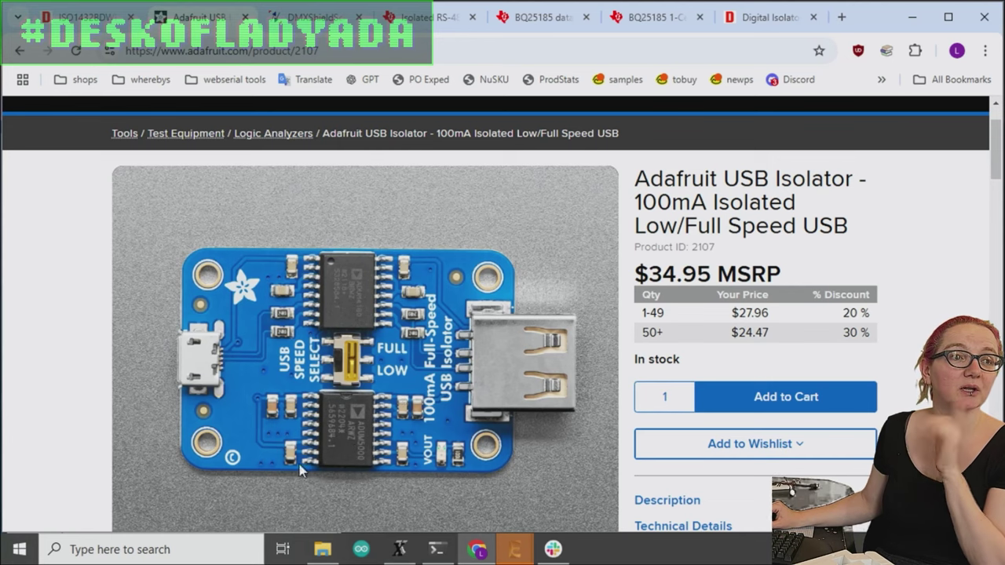
pyautogui.click(88, 17)
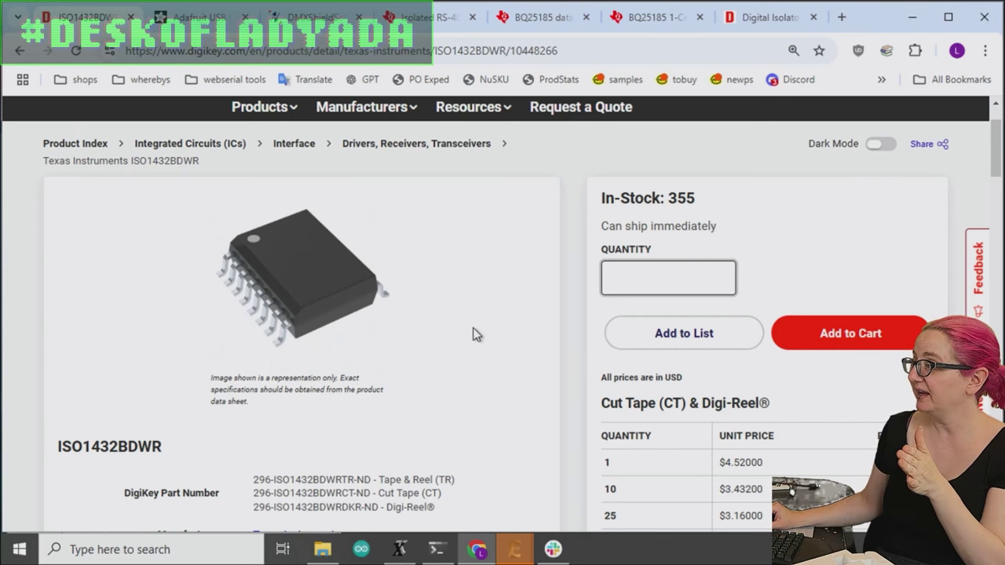